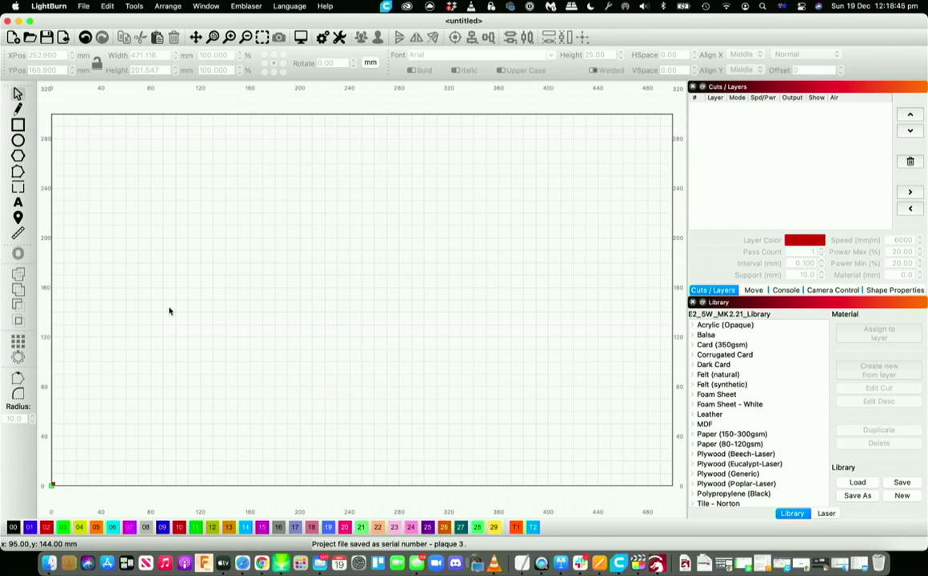
Create a text object in the left part of the work area with the name and initial followed by "- 01".
{"action": "left_click", "coordinate": [18, 202]}
{"action": "left_click", "coordinate": [200, 269]}
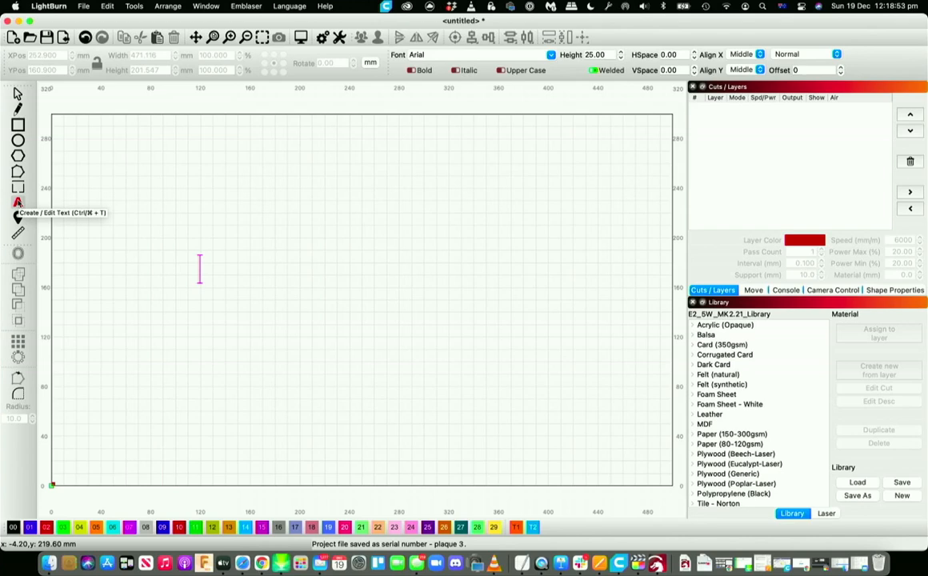
{"action": "left_click", "coordinate": [208, 272]}
{"action": "left_click", "coordinate": [207, 272]}
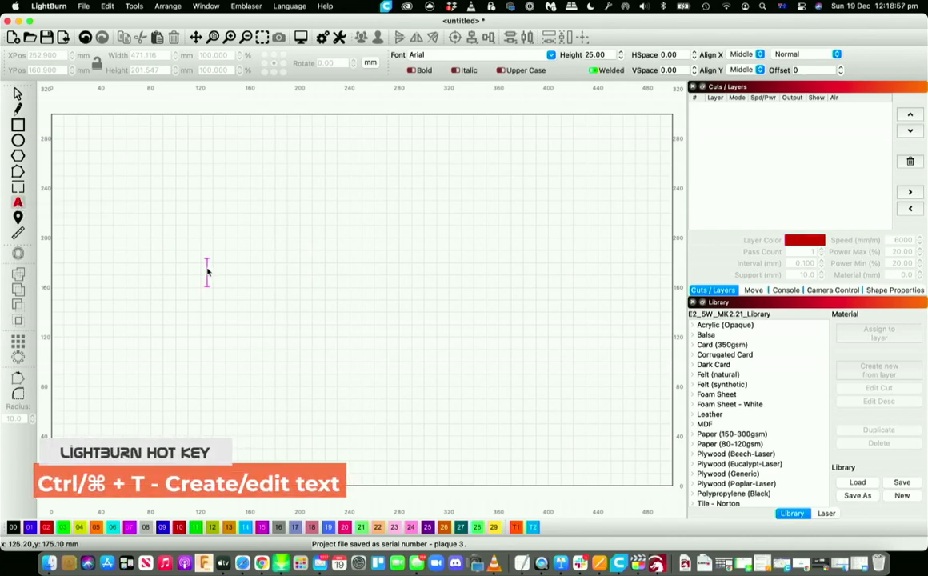
{"action": "type", "text": "Gil P -"}
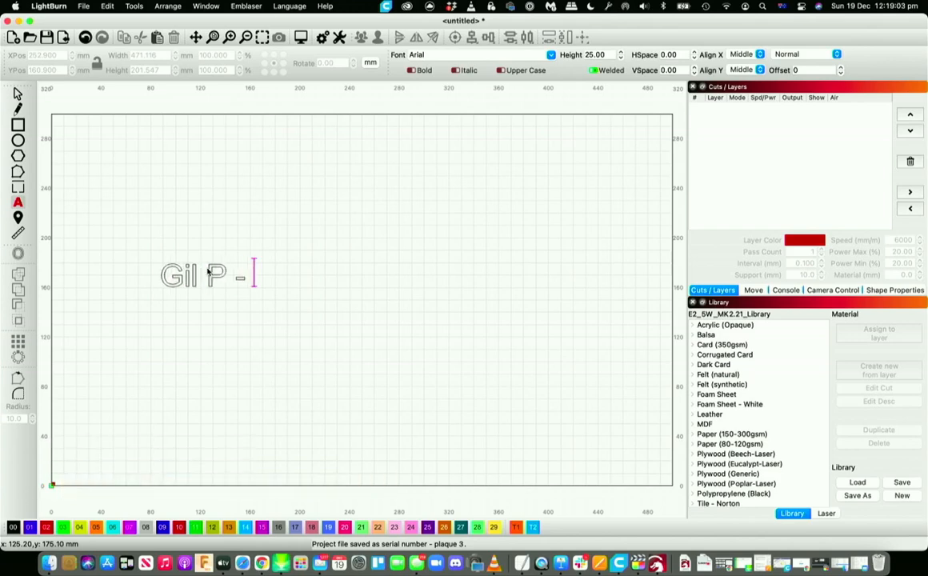
{"action": "type", "text": " 01"}
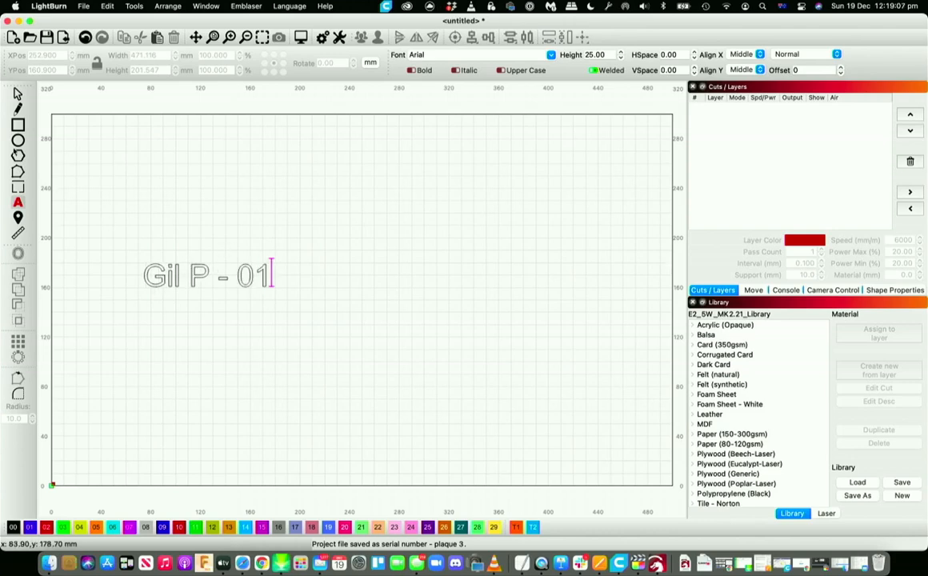
Move the text to about X 58 mm, Y 18 mm and set up a grid array with 4 columns and 8.5 mm X spacing.
{"action": "left_click", "coordinate": [18, 93]}
{"action": "left_click_drag", "start_coordinate": [208, 278], "coordinate": [122, 450]}
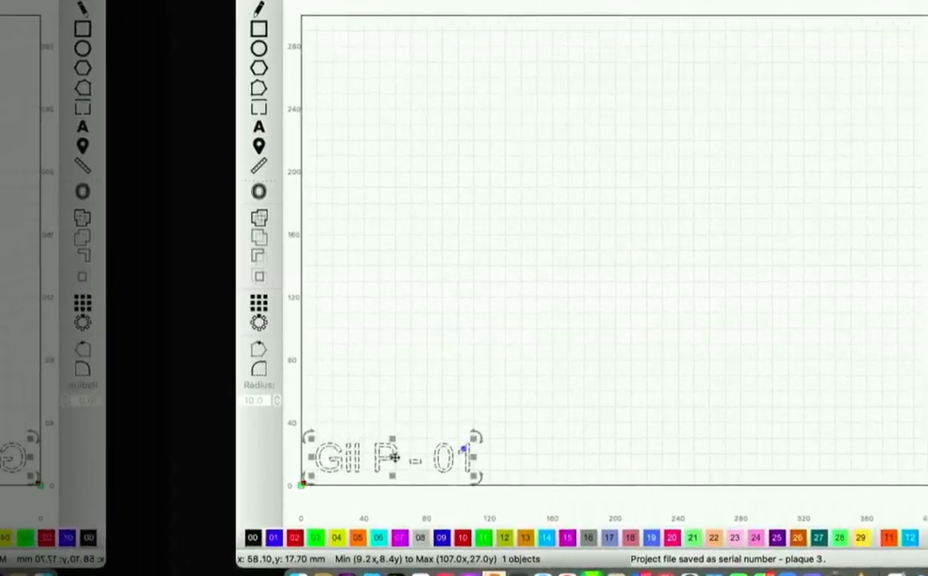
{"action": "left_click", "coordinate": [294, 299]}
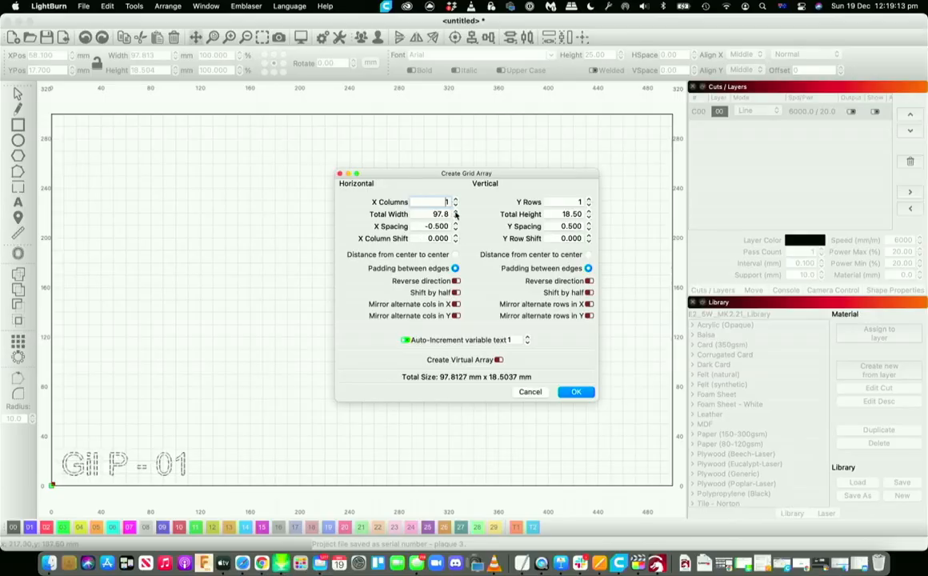
{"action": "left_click", "coordinate": [455, 200]}
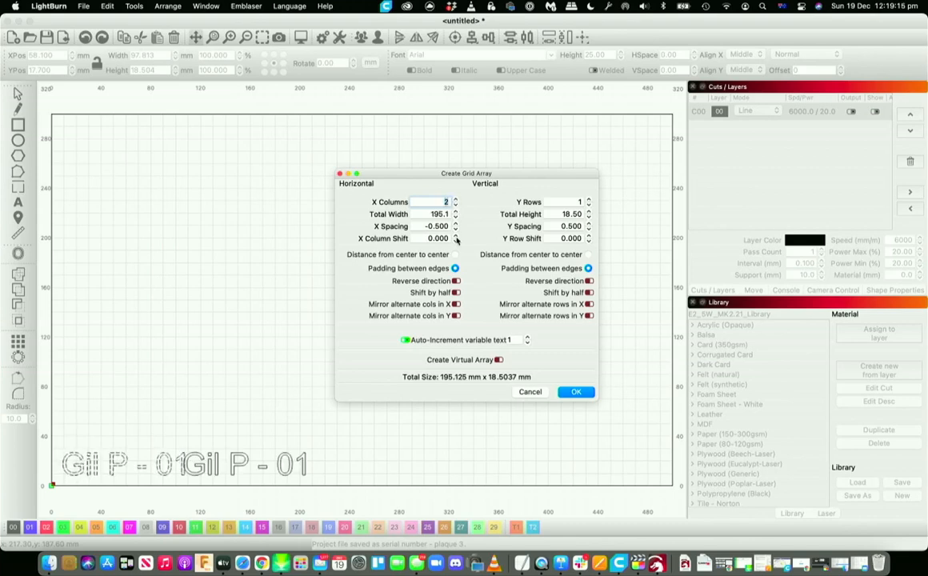
{"action": "left_click", "coordinate": [456, 223]}
{"action": "left_click", "coordinate": [455, 224]}
{"action": "left_click", "coordinate": [456, 224]}
{"action": "left_click", "coordinate": [456, 224]}
{"action": "left_click", "coordinate": [455, 200]}
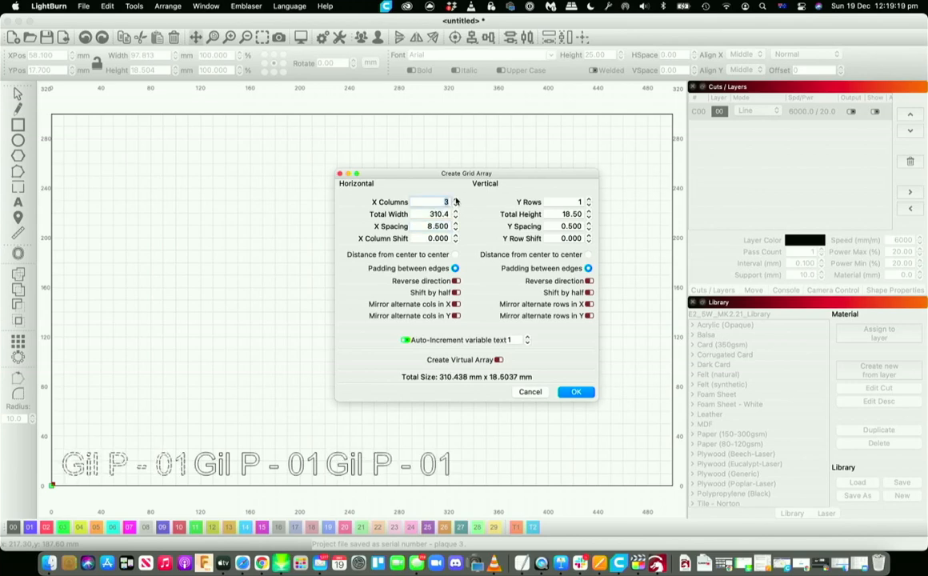
{"action": "left_click", "coordinate": [455, 200]}
{"action": "left_click", "coordinate": [455, 200]}
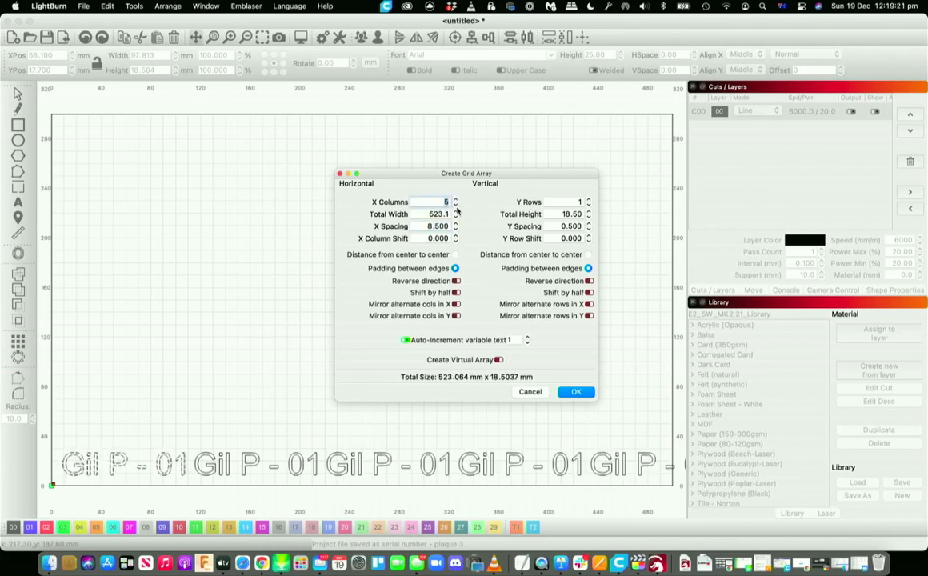
{"action": "left_click", "coordinate": [455, 205]}
Set the grid array to 3 rows with a Y spacing of 5.5 mm.
{"action": "left_click", "coordinate": [587, 199]}
{"action": "left_click", "coordinate": [588, 199]}
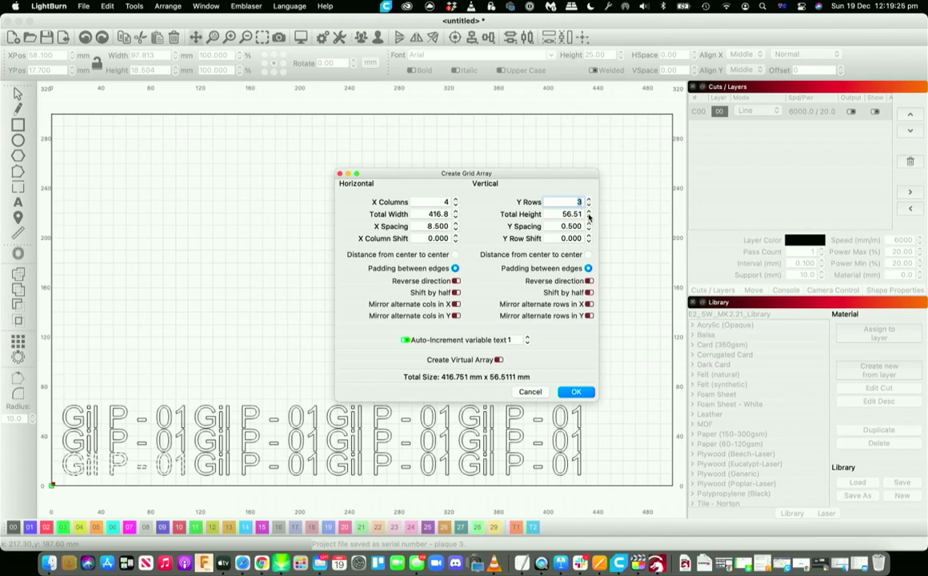
{"action": "left_click", "coordinate": [589, 212]}
{"action": "left_click", "coordinate": [588, 212]}
{"action": "left_click", "coordinate": [589, 211]}
{"action": "left_click", "coordinate": [589, 212]}
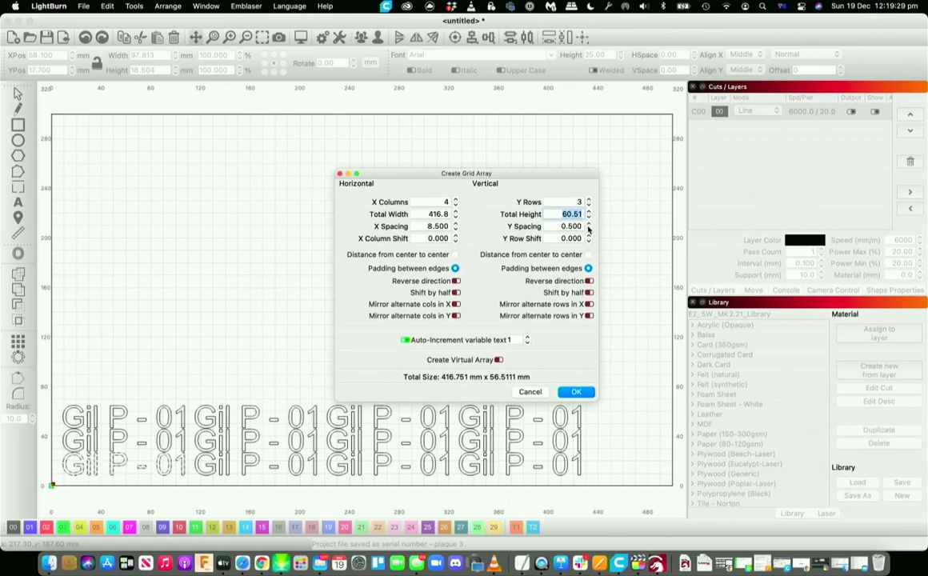
{"action": "left_click", "coordinate": [588, 224]}
{"action": "left_click", "coordinate": [588, 224]}
{"action": "left_click", "coordinate": [589, 224]}
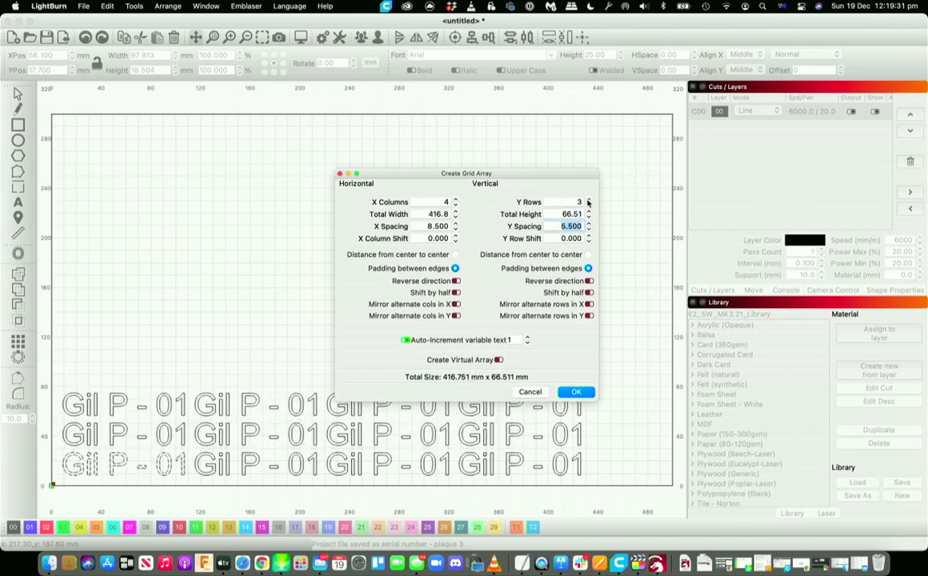
Increase the grid array to 11 rows and create it.
{"action": "left_click", "coordinate": [588, 199]}
{"action": "left_click", "coordinate": [588, 199]}
{"action": "left_click", "coordinate": [589, 199]}
{"action": "left_click", "coordinate": [588, 199]}
{"action": "left_click", "coordinate": [589, 199]}
{"action": "left_click", "coordinate": [589, 199]}
{"action": "left_click", "coordinate": [589, 199]}
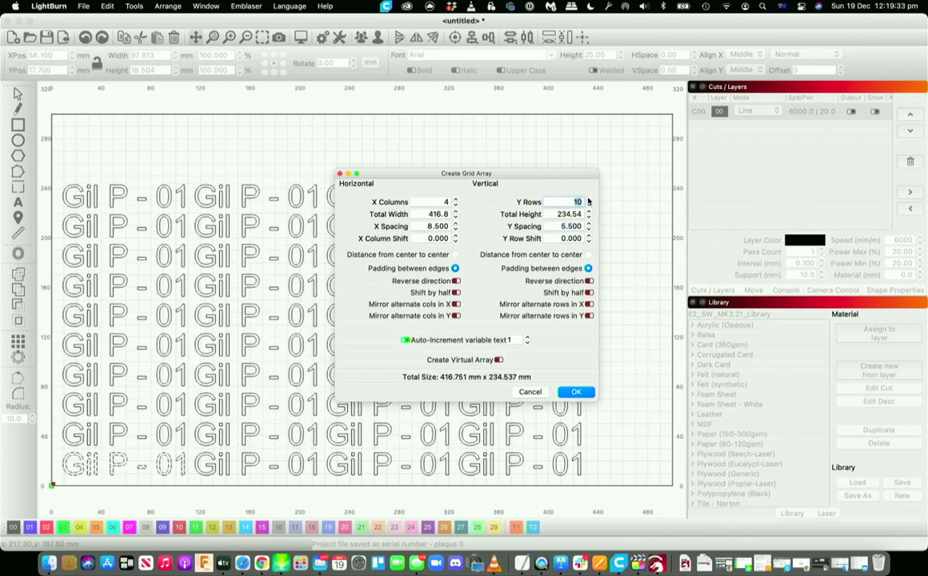
{"action": "left_click", "coordinate": [586, 392]}
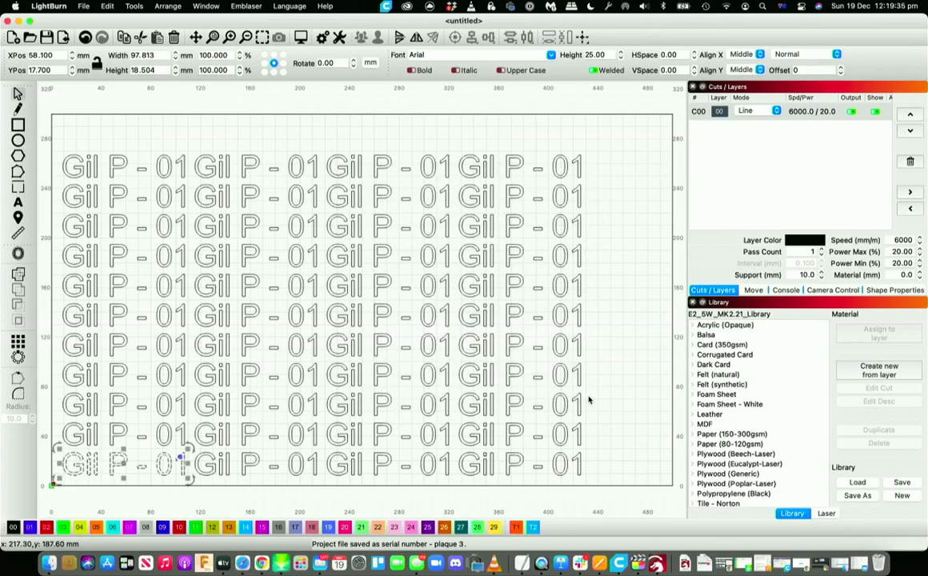
Change the numbers of the second and third texts from the bottom of the first column to 02 and 03.
{"action": "left_click", "coordinate": [176, 441]}
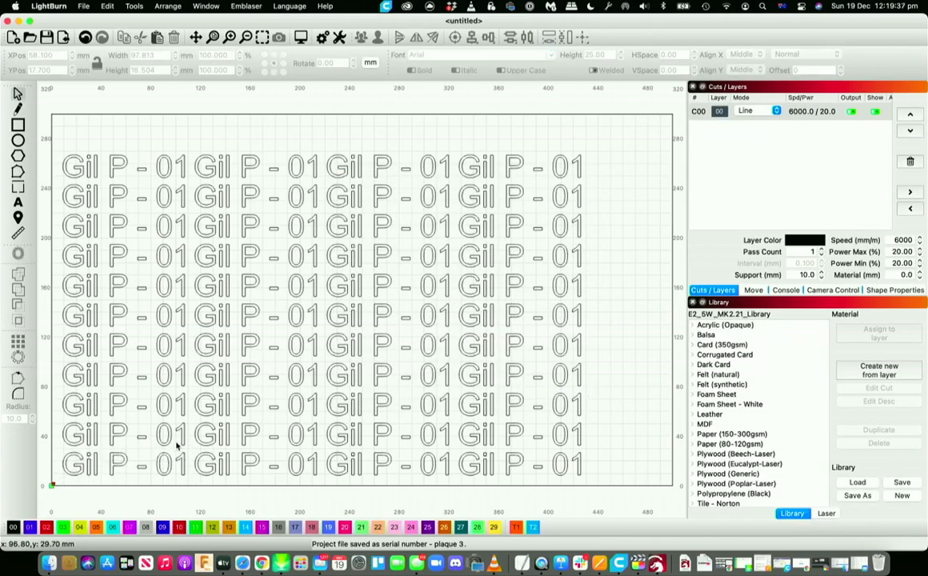
{"action": "left_click", "coordinate": [179, 441]}
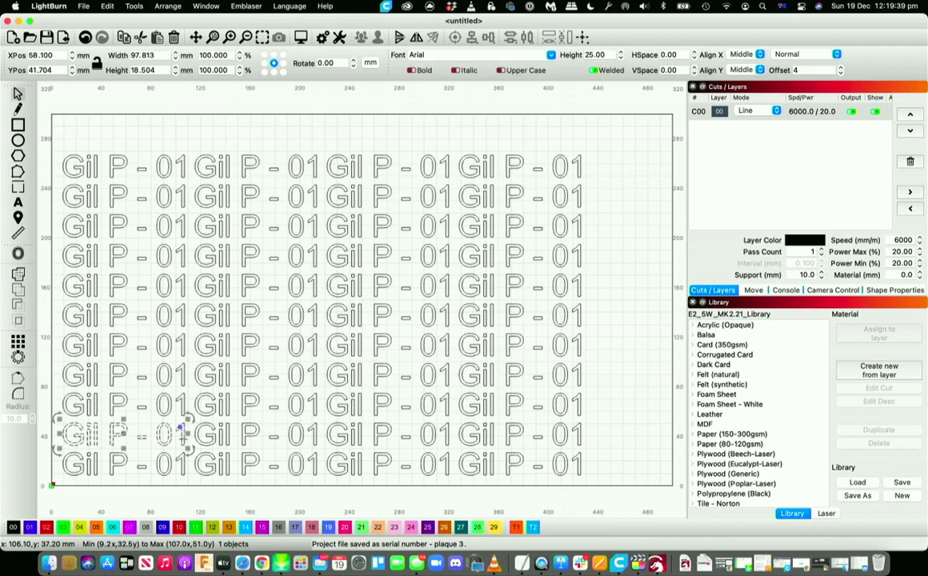
{"action": "left_click", "coordinate": [18, 201]}
{"action": "left_click", "coordinate": [184, 435]}
{"action": "key", "text": "BackSpace"}
{"action": "type", "text": "2"}
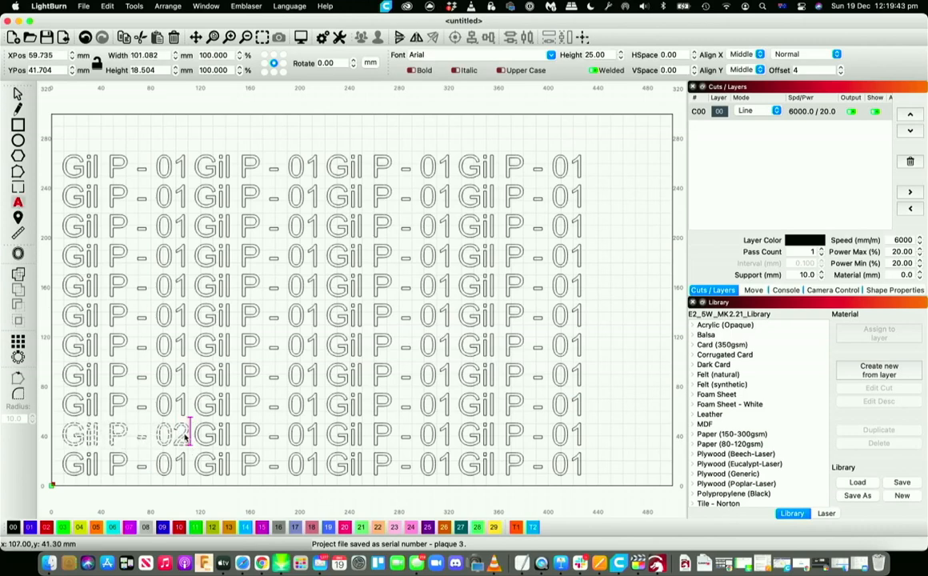
{"action": "key", "text": "BackSpace"}
{"action": "type", "text": "3"}
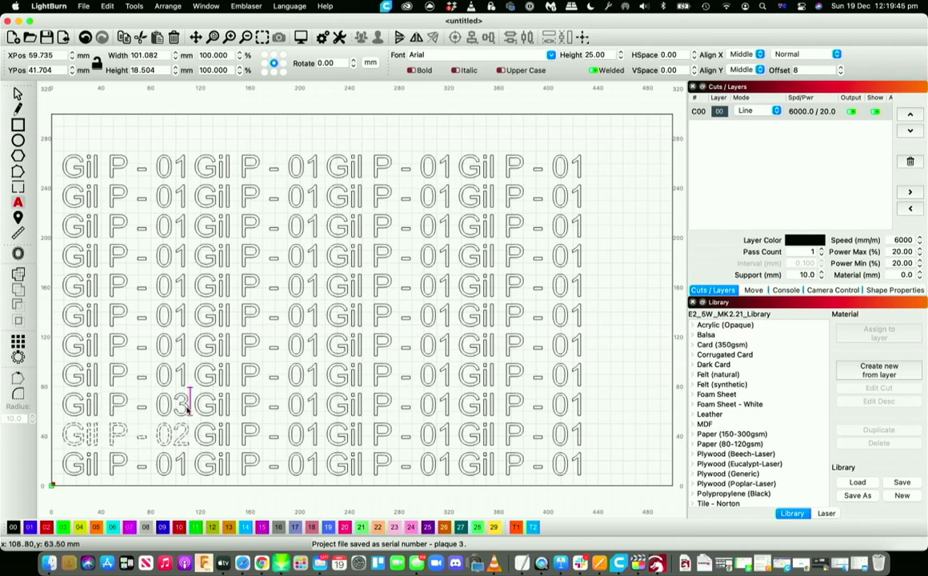
Change the numbers of the fourth and fifth texts from the bottom of the first column to 04 and 05.
{"action": "left_click", "coordinate": [185, 378]}
{"action": "key", "text": "BackSpace"}
{"action": "type", "text": "4"}
{"action": "left_click", "coordinate": [185, 348]}
{"action": "key", "text": "BackSpace"}
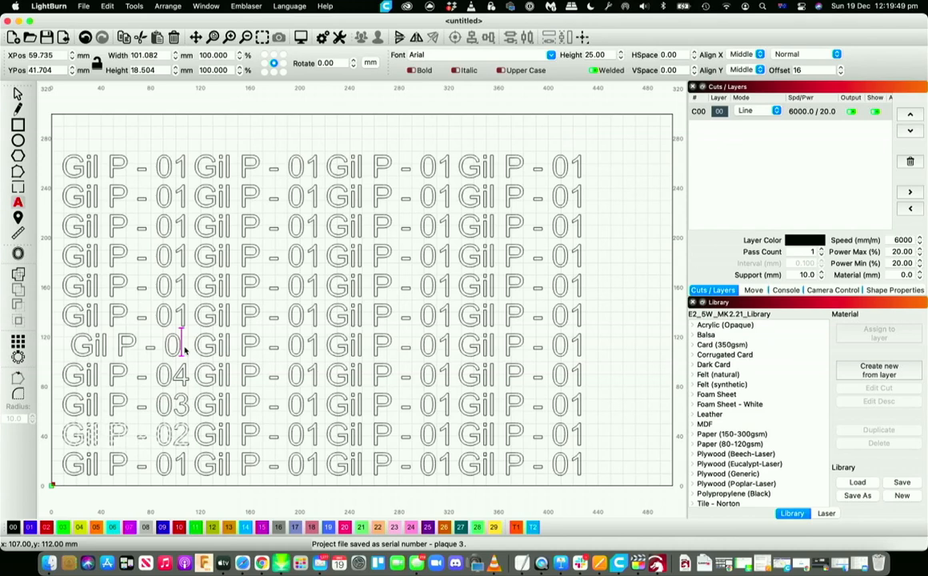
{"action": "type", "text": "4"}
{"action": "key", "text": "BackSpace"}
{"action": "type", "text": "5"}
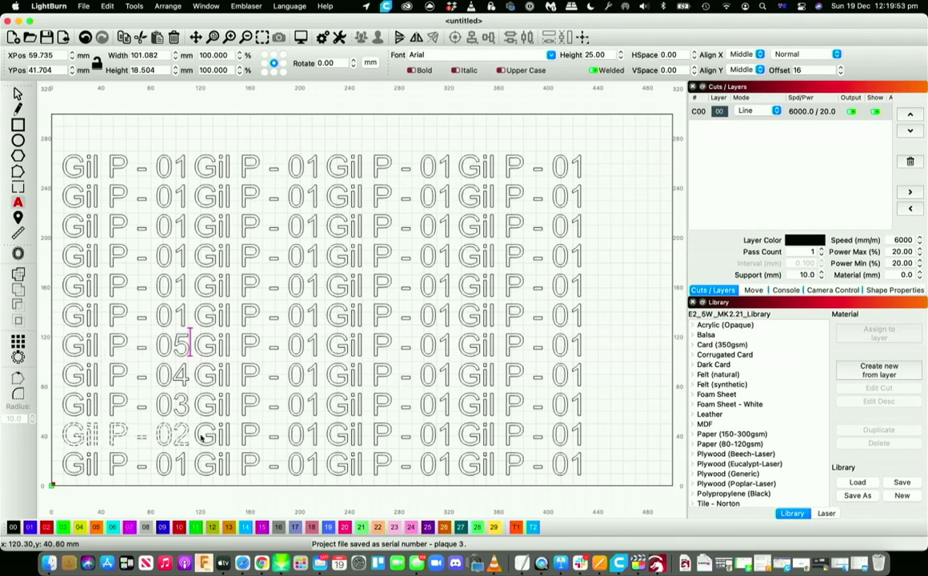
Undo the renumbering and the grid array until only the single original text remains at its first position.
{"action": "key", "text": "super+z"}
{"action": "key", "text": "super+z"}
{"action": "key", "text": "super+z"}
{"action": "key", "text": "super+z"}
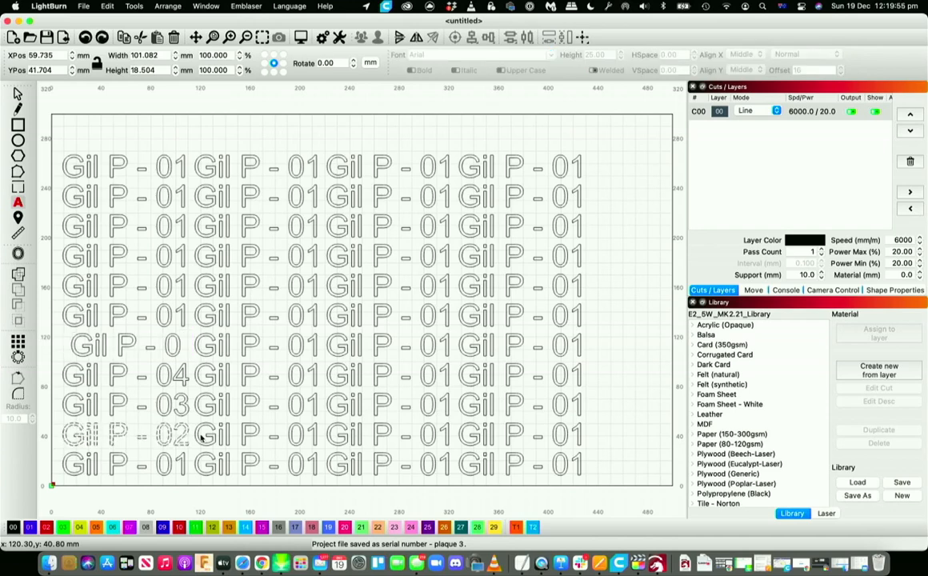
{"action": "key", "text": "super+z"}
{"action": "key", "text": "super+z"}
{"action": "key", "text": "super+z"}
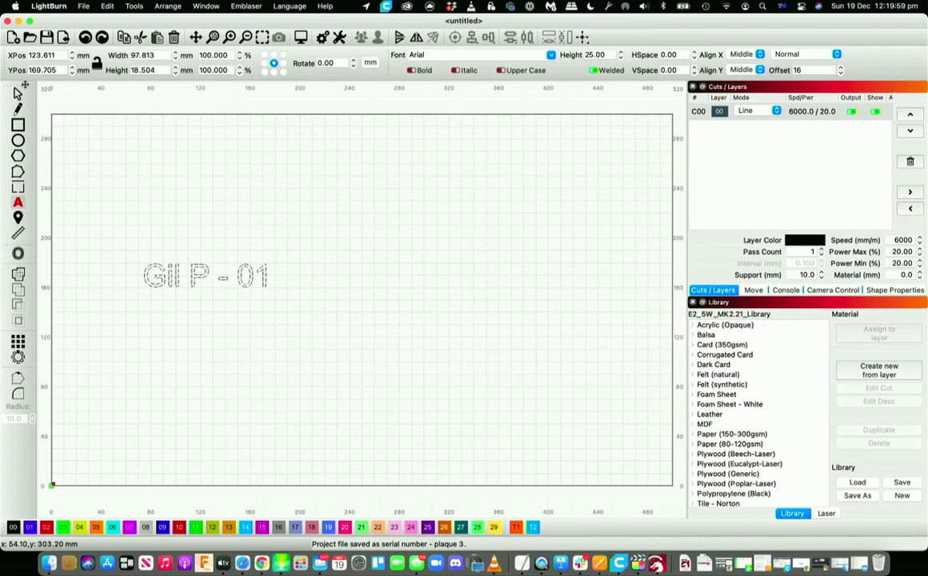
Move the single text down and to the right, to about X 169 mm, Y 103 mm.
{"action": "left_click", "coordinate": [17, 95]}
{"action": "left_click", "coordinate": [257, 310]}
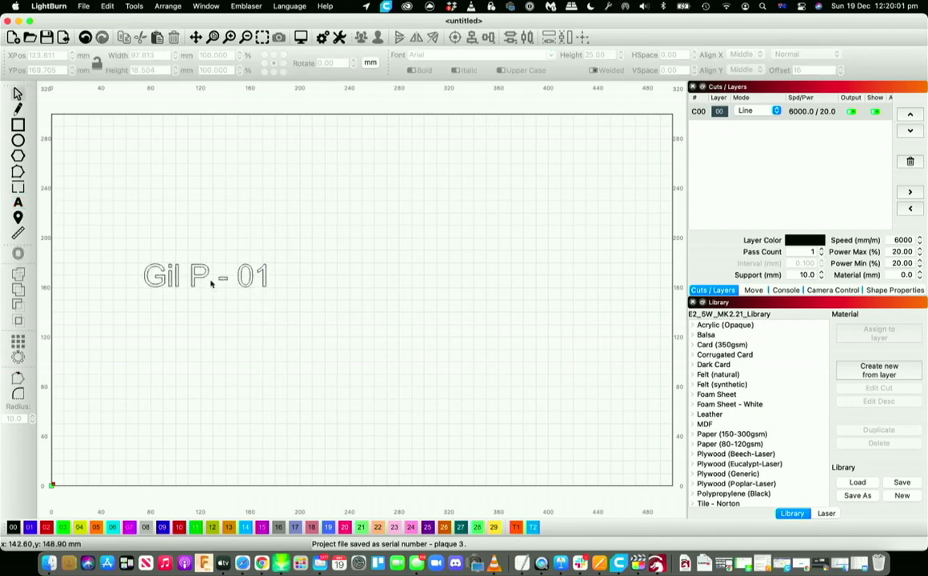
{"action": "left_click", "coordinate": [206, 277]}
{"action": "left_click_drag", "start_coordinate": [207, 277], "coordinate": [262, 360]}
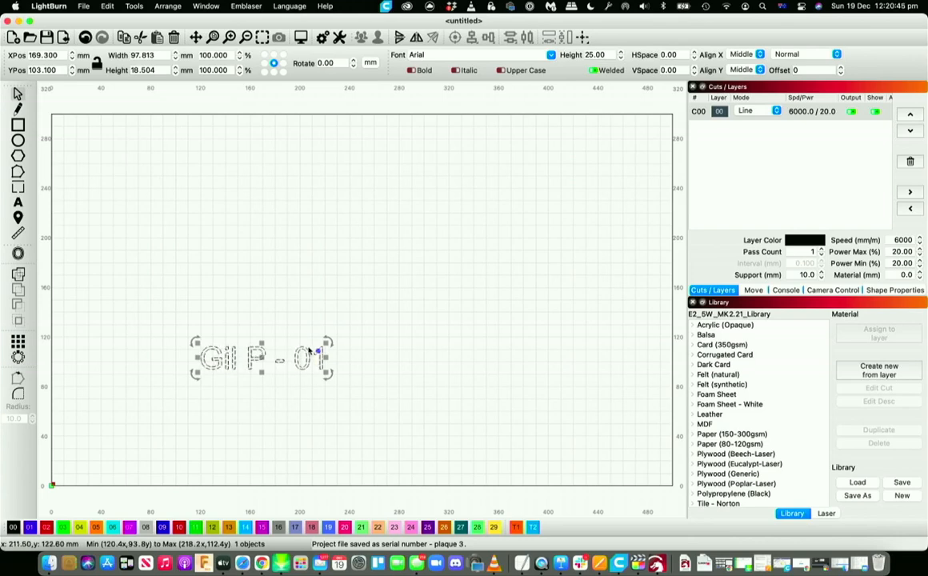
Replace the number 01 at the end of the text with the format code dd.
{"action": "left_click", "coordinate": [18, 202]}
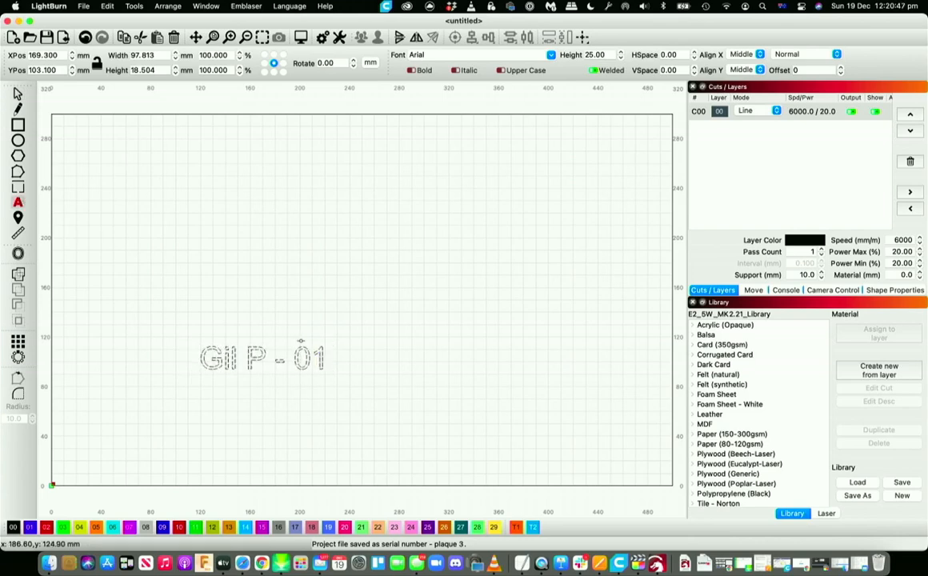
{"action": "left_click", "coordinate": [326, 360]}
{"action": "key", "text": "BackSpace"}
{"action": "key", "text": "BackSpace"}
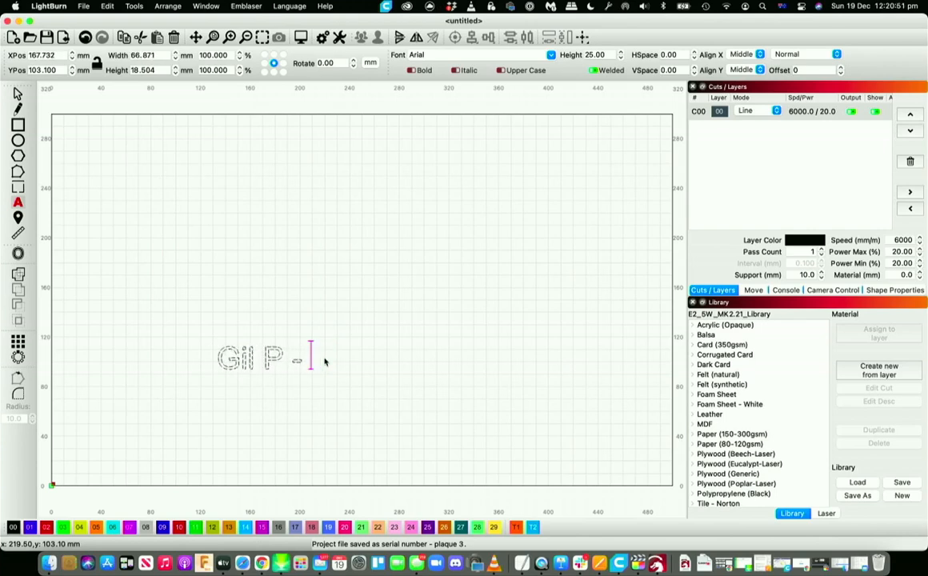
{"action": "type", "text": "dd"}
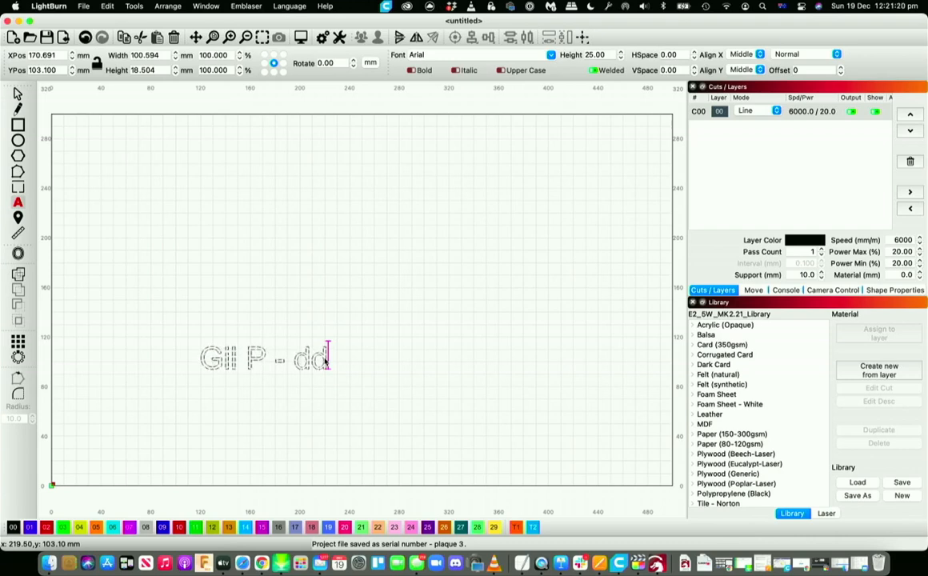
Try the format codes hh and dh at the end of the text, and restore dd.
{"action": "key", "text": "BackSpace"}
{"action": "key", "text": "BackSpace"}
{"action": "type", "text": "hh"}
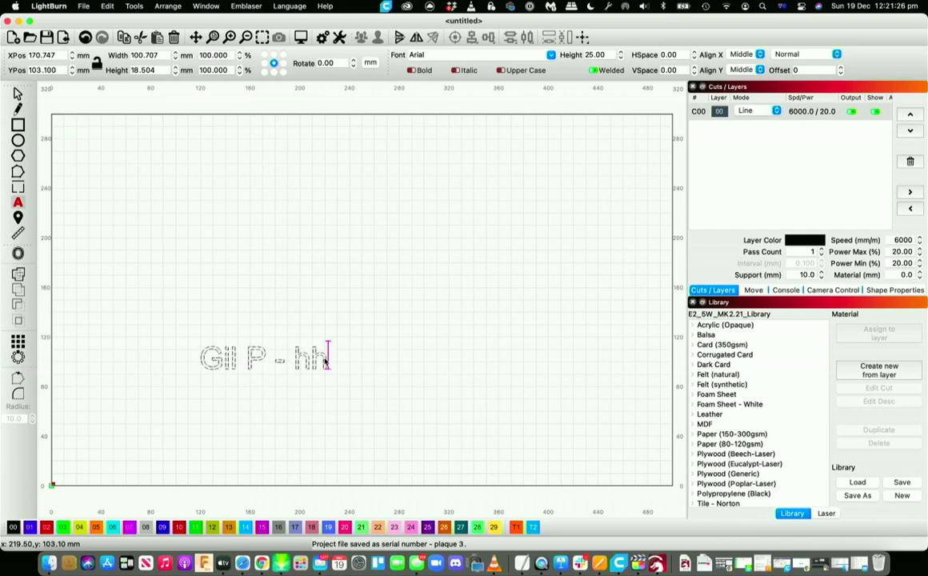
{"action": "key", "text": "BackSpace"}
{"action": "key", "text": "BackSpace"}
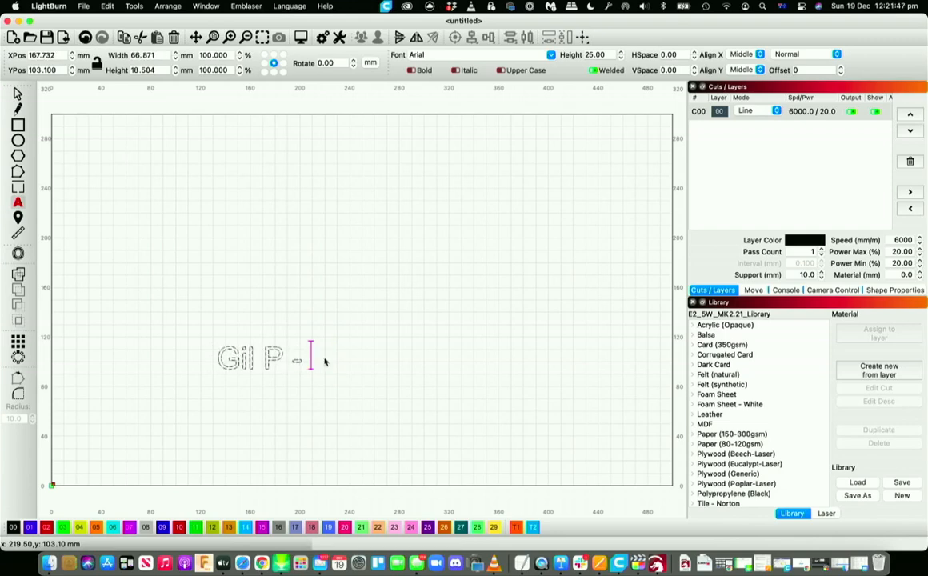
{"action": "type", "text": "dh"}
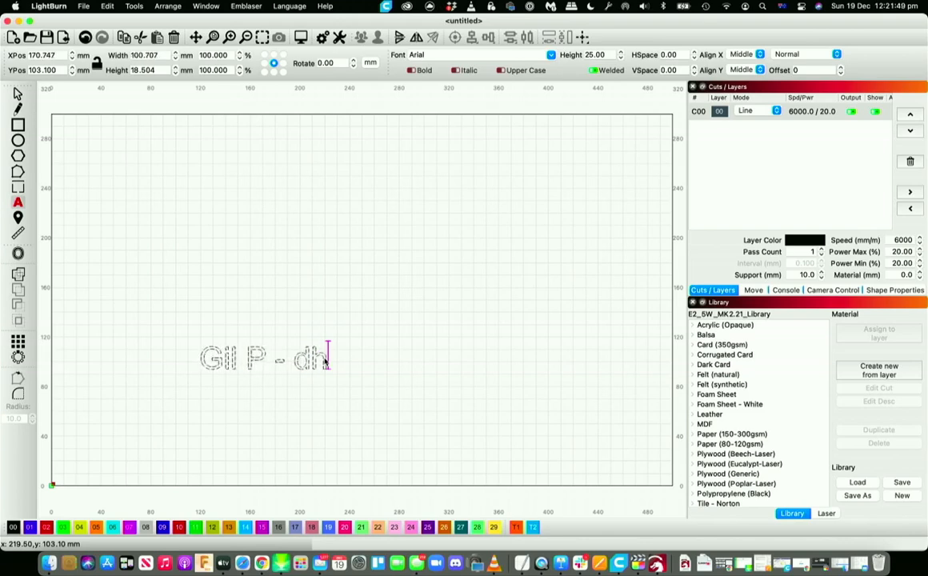
{"action": "key", "text": "BackSpace"}
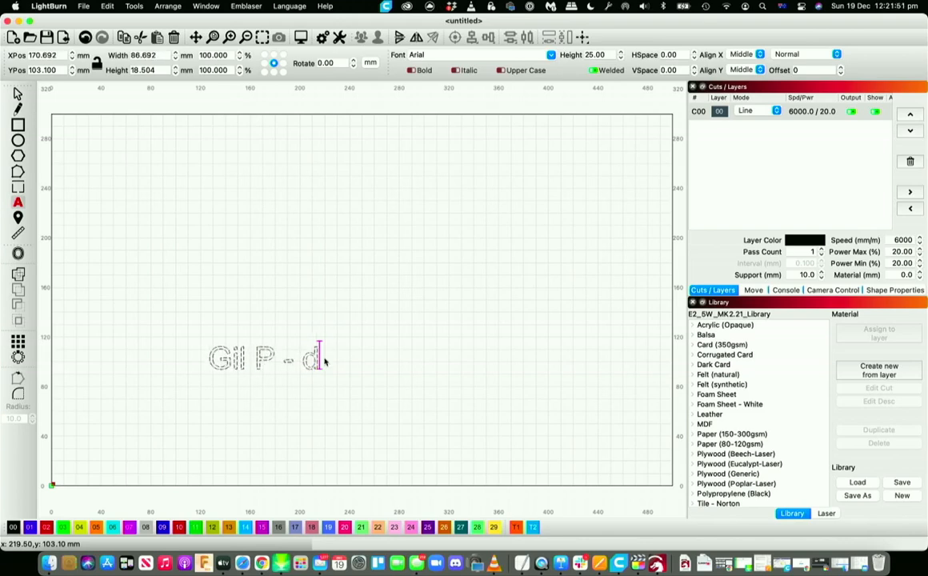
{"action": "type", "text": "d"}
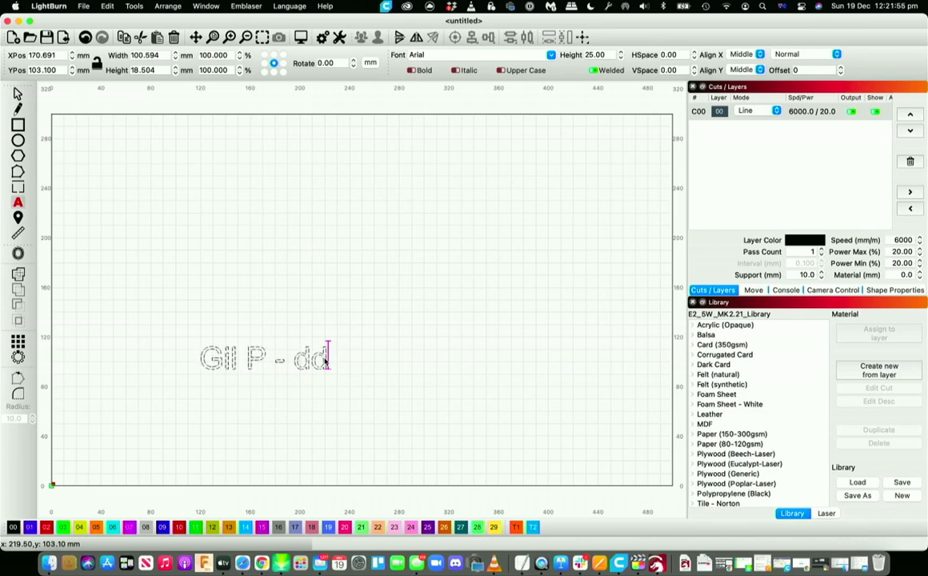
Finish editing the text and move it to the bed's lower-left corner, to about X 57 mm, Y 18 mm.
{"action": "key", "text": "Escape"}
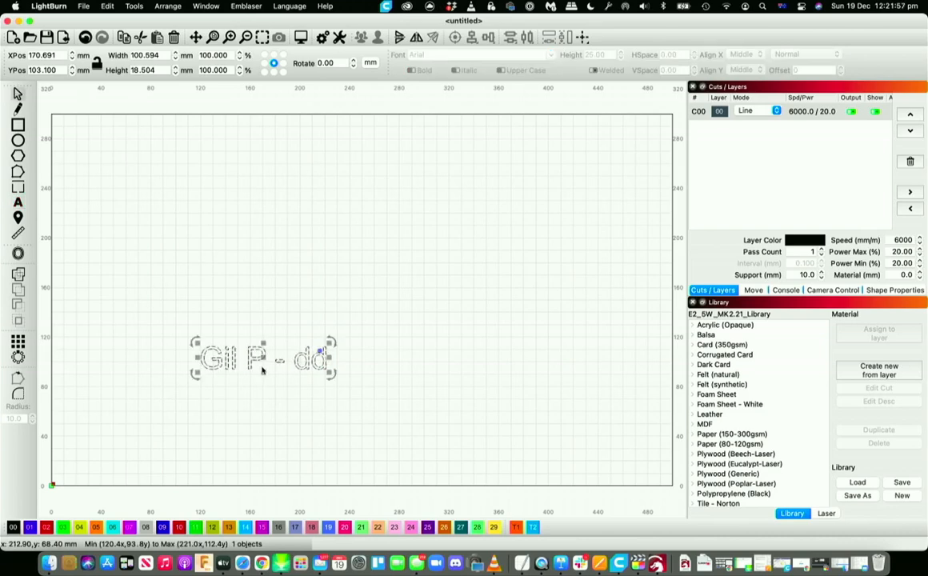
{"action": "left_click_drag", "start_coordinate": [258, 362], "coordinate": [122, 464]}
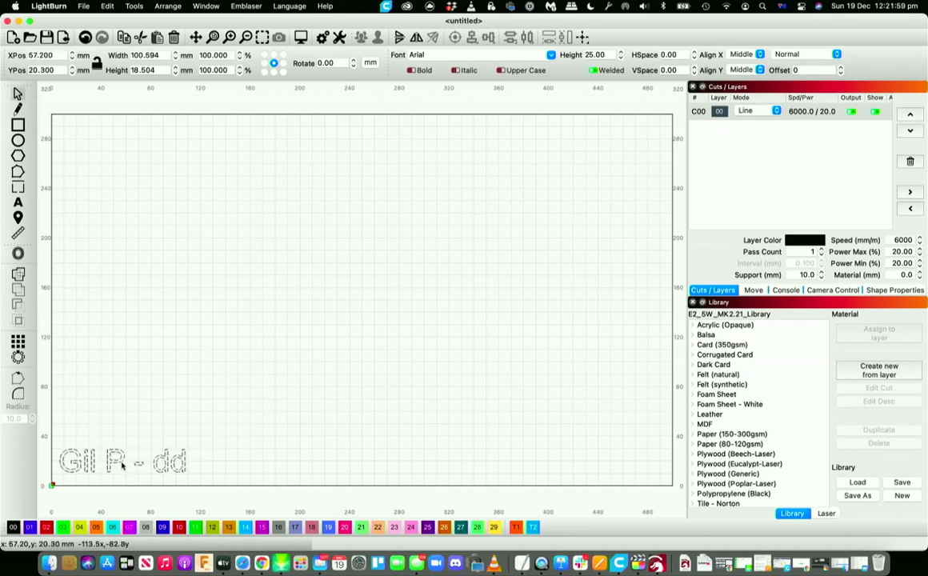
Try a grid array of the text with 4 columns and 12 rows, and undo it.
{"action": "left_click", "coordinate": [18, 343]}
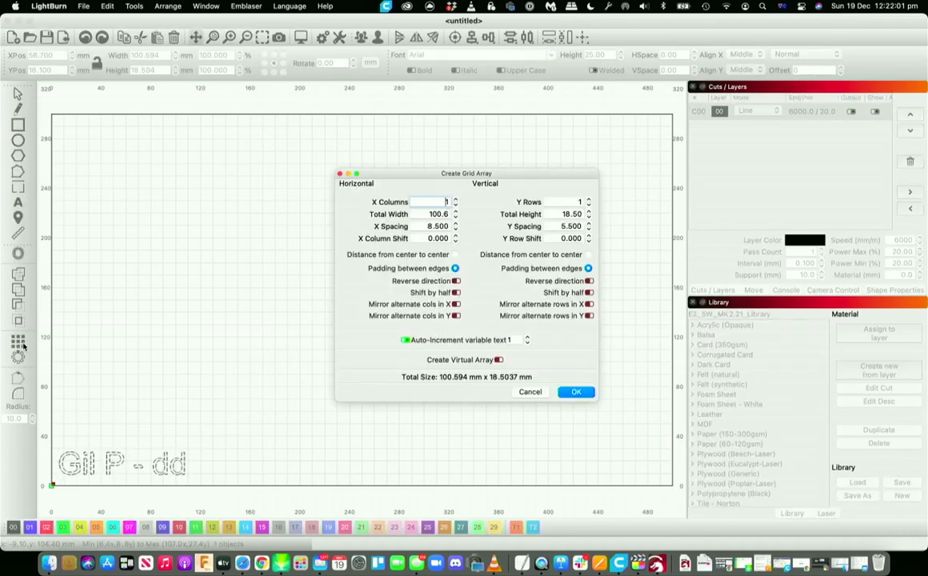
{"action": "left_click", "coordinate": [455, 199]}
{"action": "left_click", "coordinate": [455, 200]}
{"action": "left_click", "coordinate": [456, 199]}
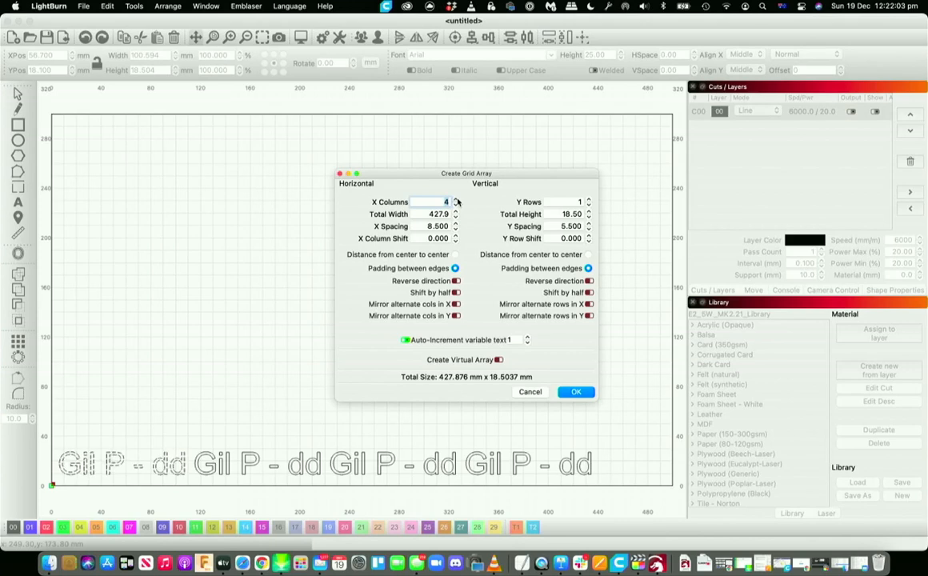
{"action": "left_click", "coordinate": [588, 199]}
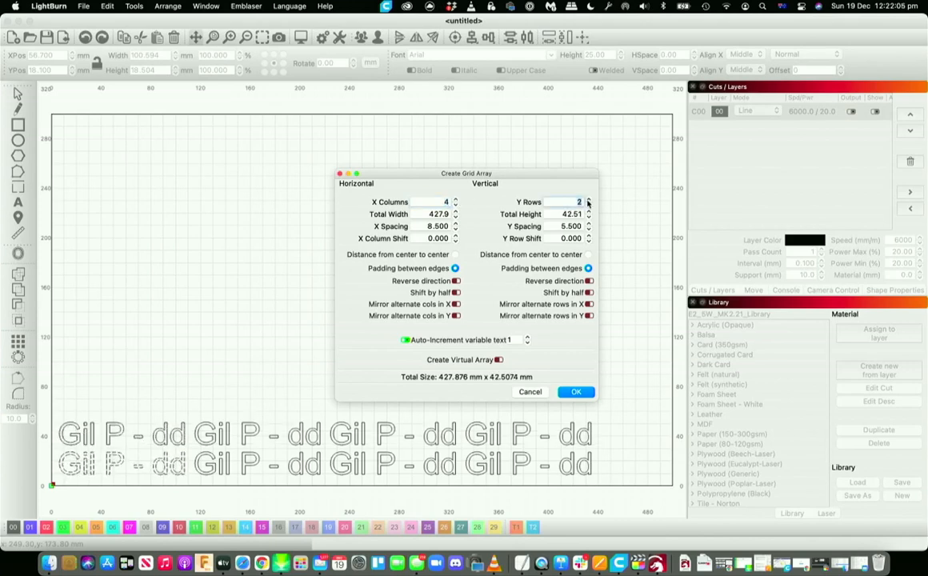
{"action": "left_click", "coordinate": [588, 199]}
{"action": "left_click", "coordinate": [588, 199]}
{"action": "left_click", "coordinate": [589, 199]}
{"action": "left_click", "coordinate": [588, 199]}
{"action": "left_click", "coordinate": [588, 199]}
{"action": "left_click", "coordinate": [589, 199]}
{"action": "left_click", "coordinate": [588, 199]}
{"action": "left_click", "coordinate": [588, 199]}
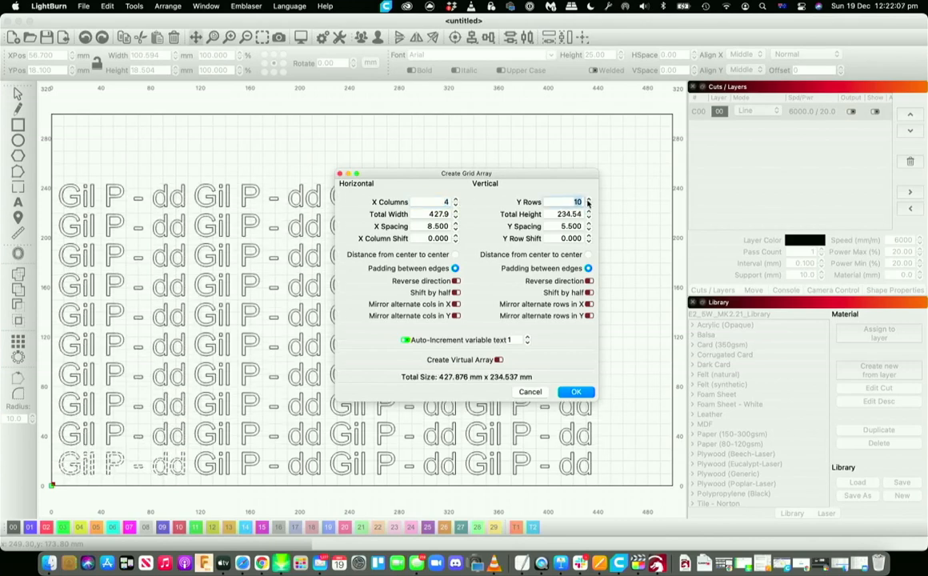
{"action": "left_click", "coordinate": [588, 199]}
{"action": "left_click", "coordinate": [588, 199]}
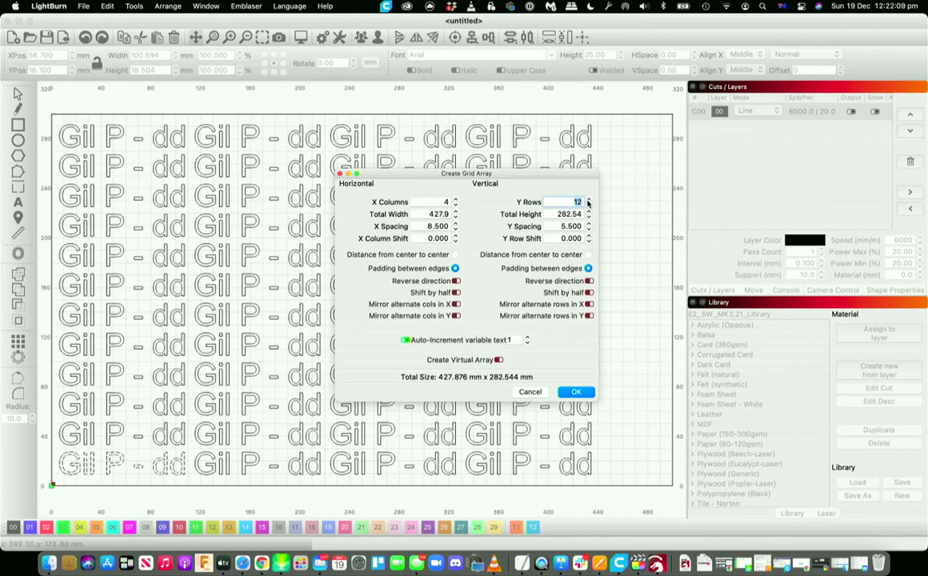
{"action": "left_click", "coordinate": [456, 199]}
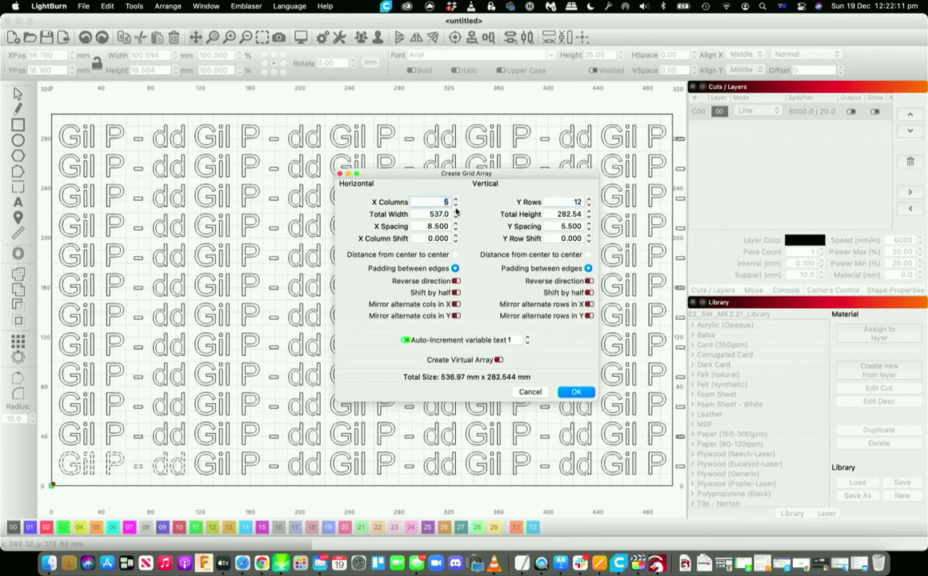
{"action": "left_click", "coordinate": [455, 205]}
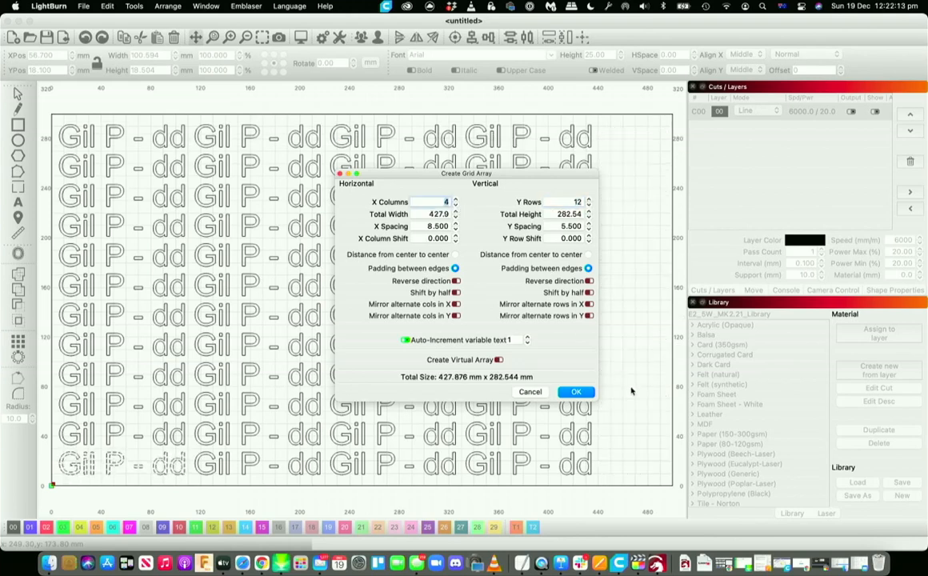
{"action": "left_click", "coordinate": [578, 392]}
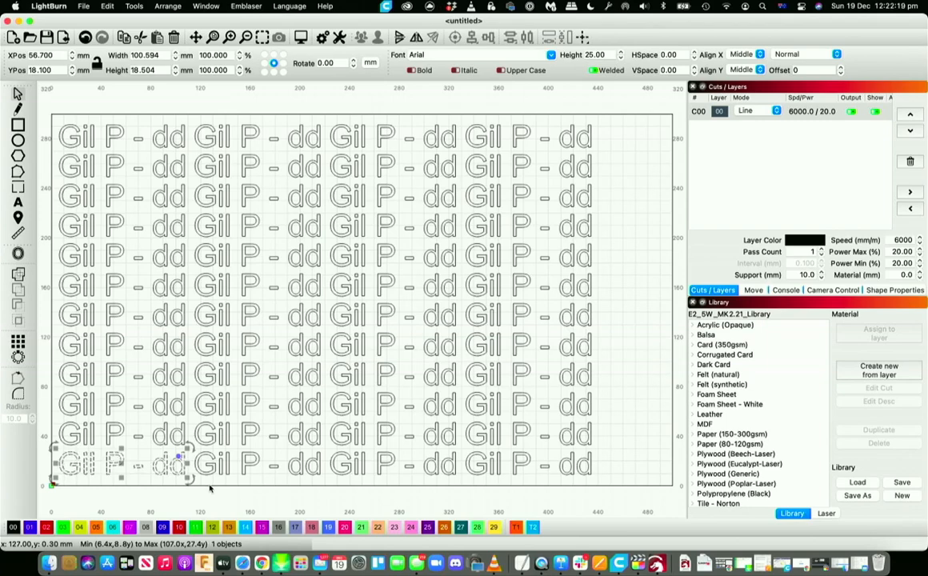
{"action": "key", "text": "super+z"}
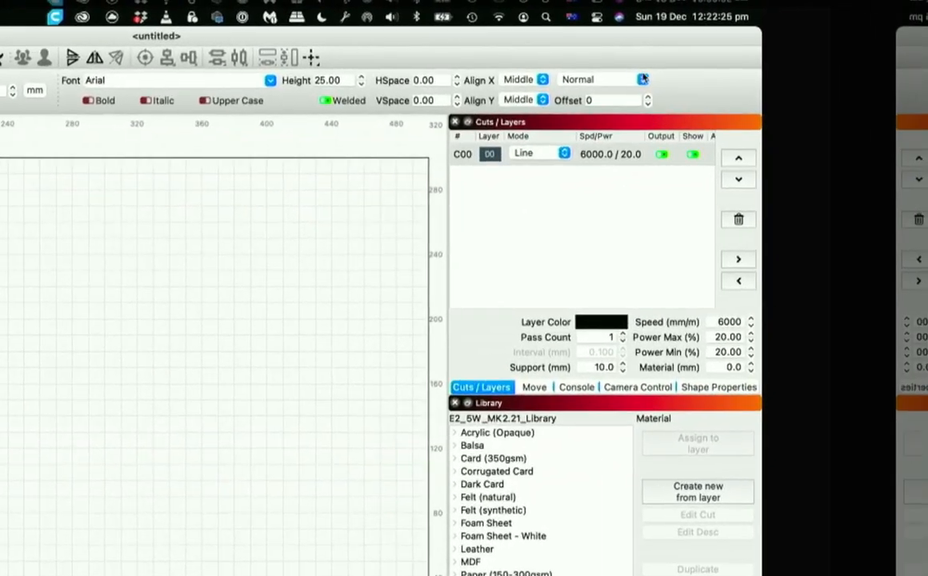
Change the single text's variable type to Serial Number.
{"action": "left_click", "coordinate": [643, 78]}
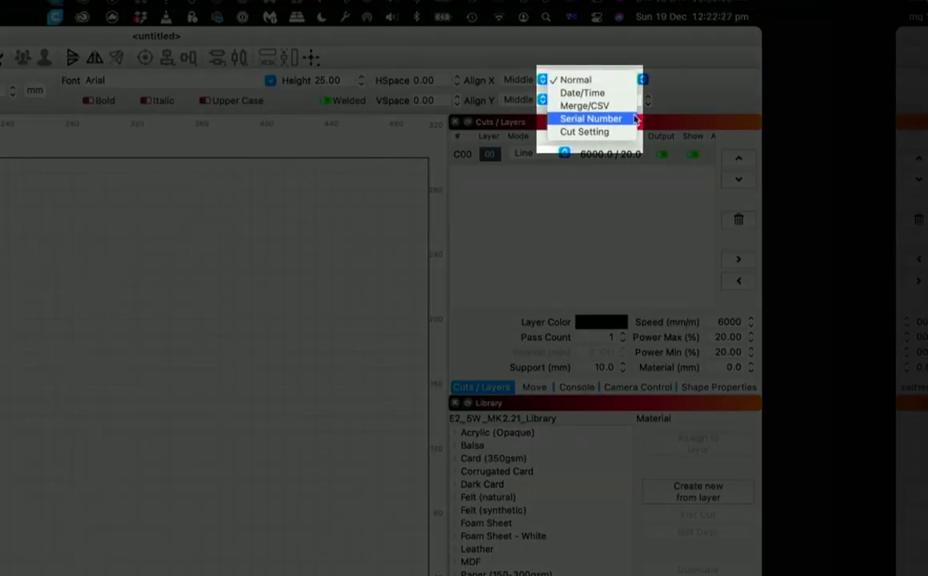
{"action": "left_click", "coordinate": [634, 119]}
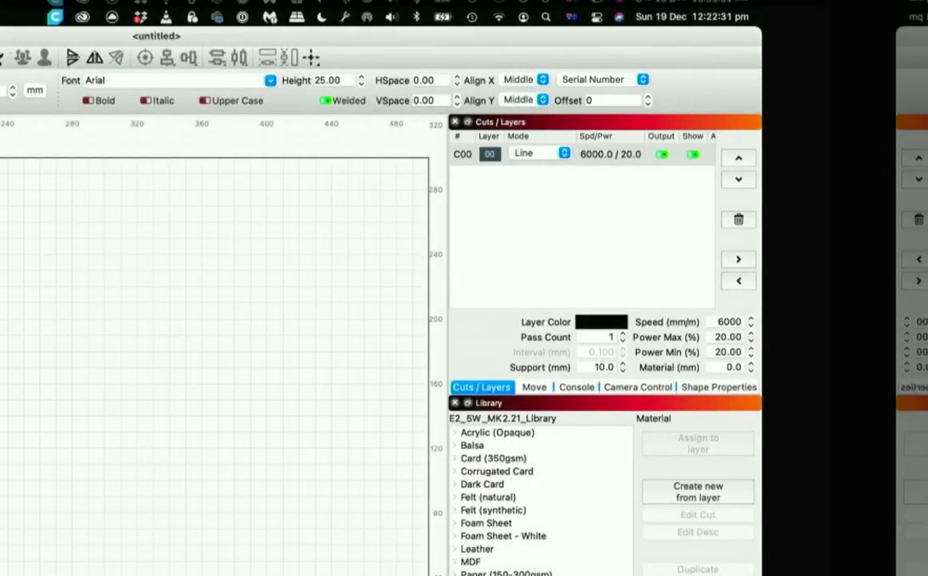
Start a grid array of the serial-number text and set it to 4 columns.
{"action": "left_click", "coordinate": [19, 342]}
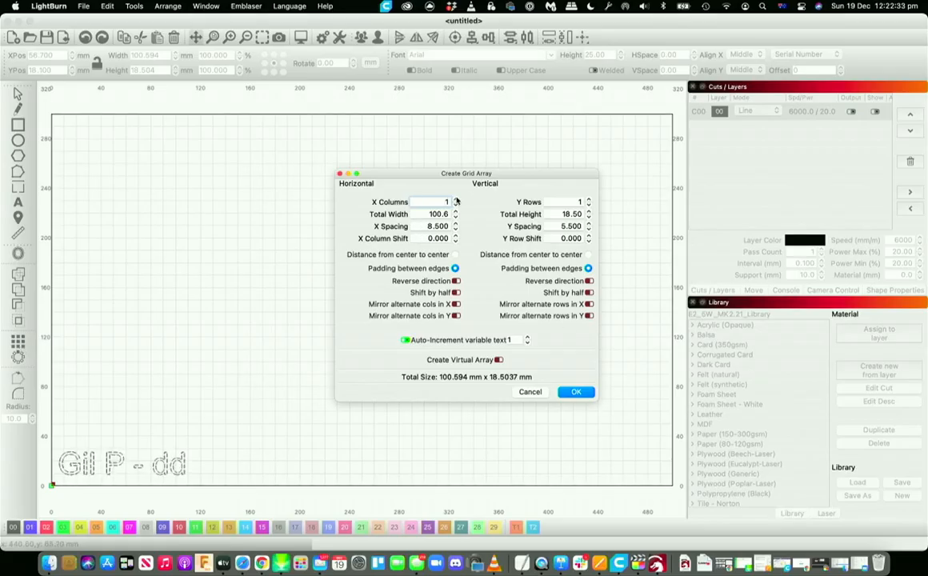
{"action": "left_click", "coordinate": [456, 199]}
{"action": "left_click", "coordinate": [456, 199]}
{"action": "left_click", "coordinate": [455, 199]}
{"action": "left_click", "coordinate": [456, 199]}
{"action": "left_click", "coordinate": [455, 205]}
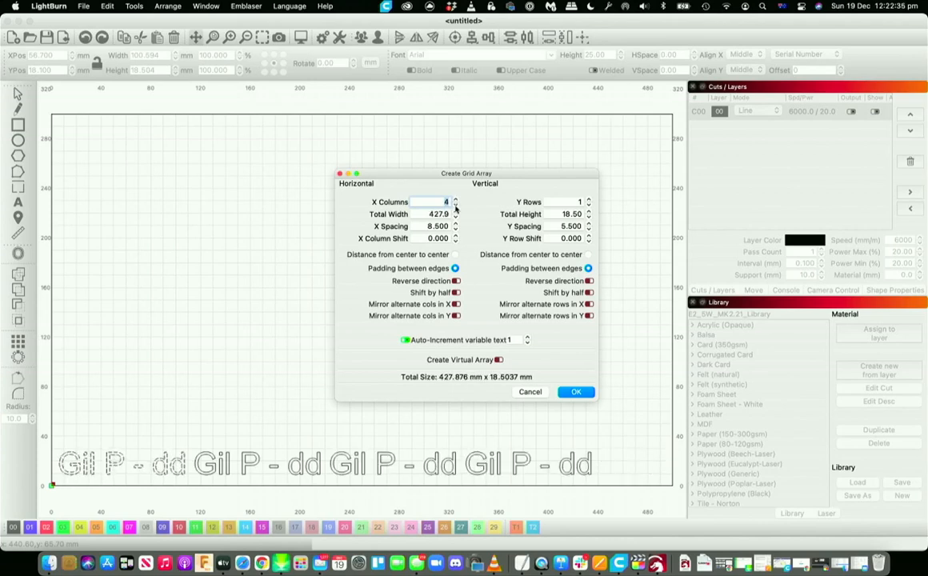
Set the grid array to 12 rows and create it with variable text auto-incrementing by 1.
{"action": "left_click", "coordinate": [588, 200]}
{"action": "left_click", "coordinate": [588, 200]}
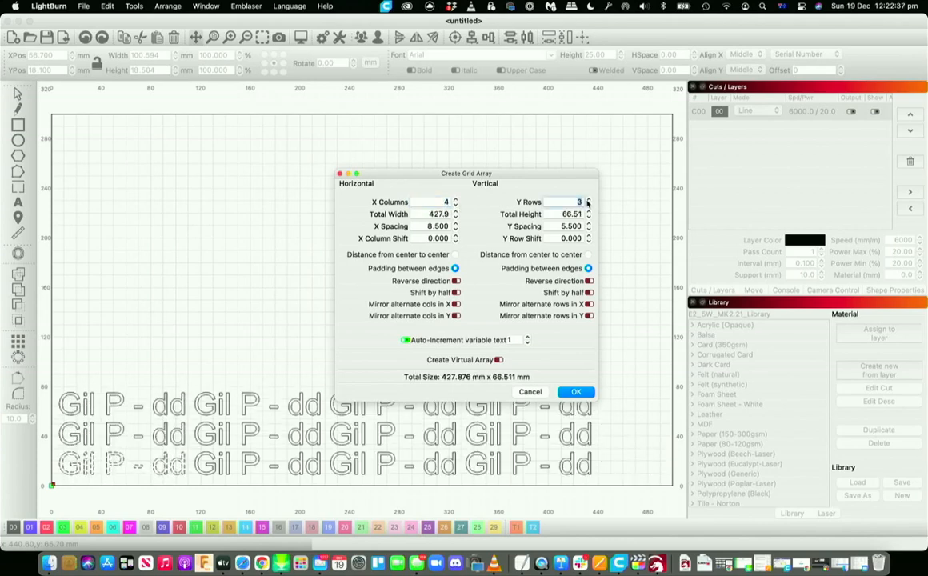
{"action": "left_click", "coordinate": [588, 200]}
{"action": "left_click", "coordinate": [588, 200]}
{"action": "left_click", "coordinate": [588, 200]}
{"action": "left_click", "coordinate": [588, 200]}
{"action": "left_click", "coordinate": [587, 200]}
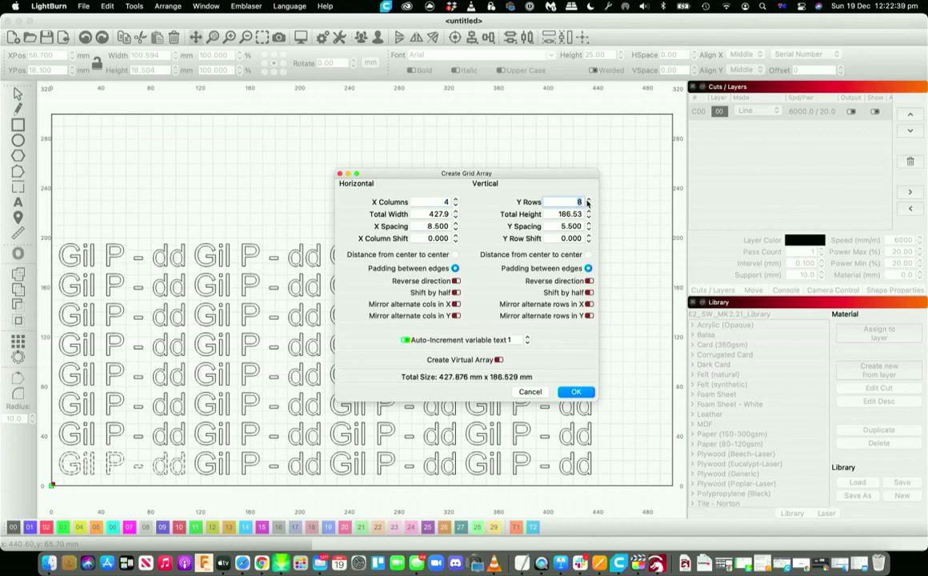
{"action": "left_click", "coordinate": [588, 200]}
{"action": "left_click", "coordinate": [587, 200]}
{"action": "left_click", "coordinate": [588, 200]}
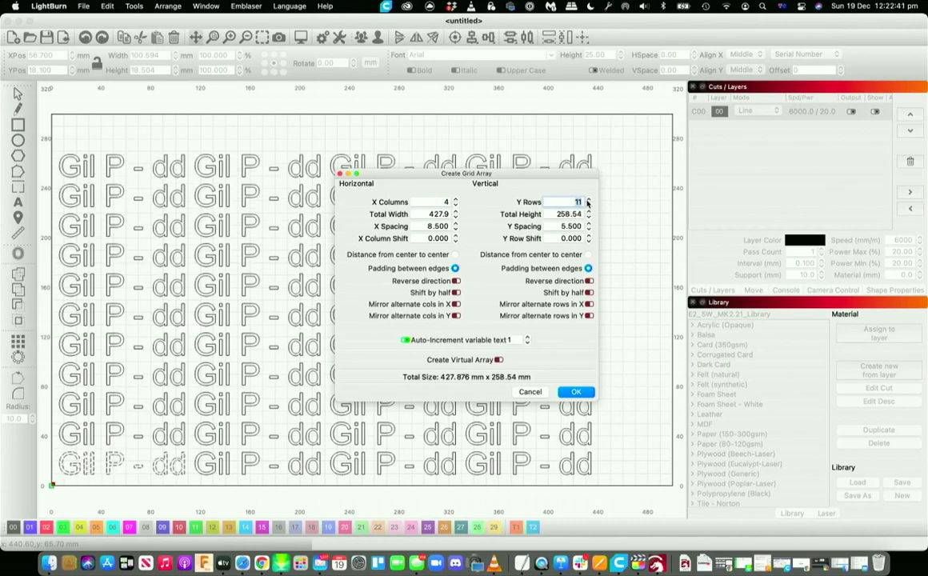
{"action": "left_click", "coordinate": [587, 200]}
{"action": "left_click", "coordinate": [575, 391]}
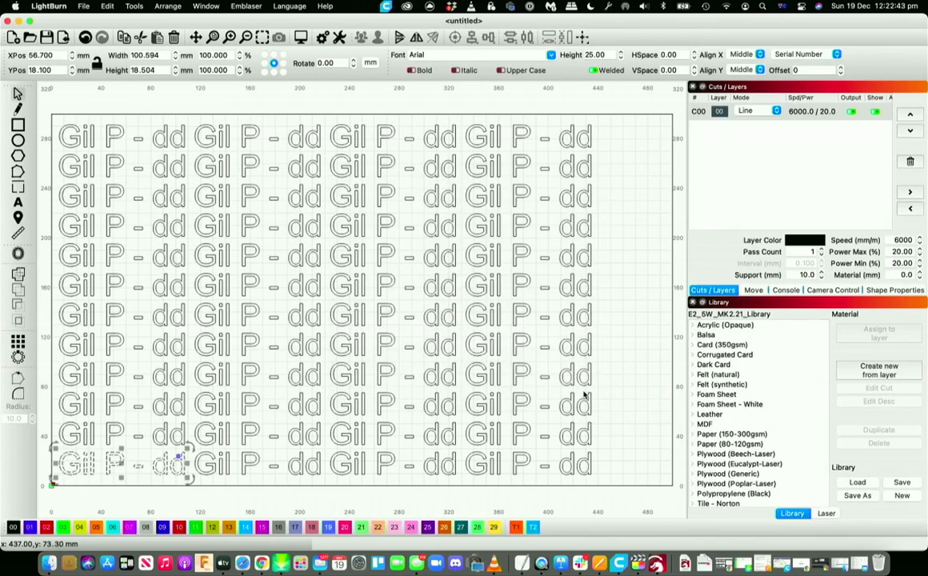
Examine the offset values of several copies in the grid, including the first three in the lowest row and the upper-right one.
{"action": "left_click", "coordinate": [285, 236]}
{"action": "left_click", "coordinate": [257, 227]}
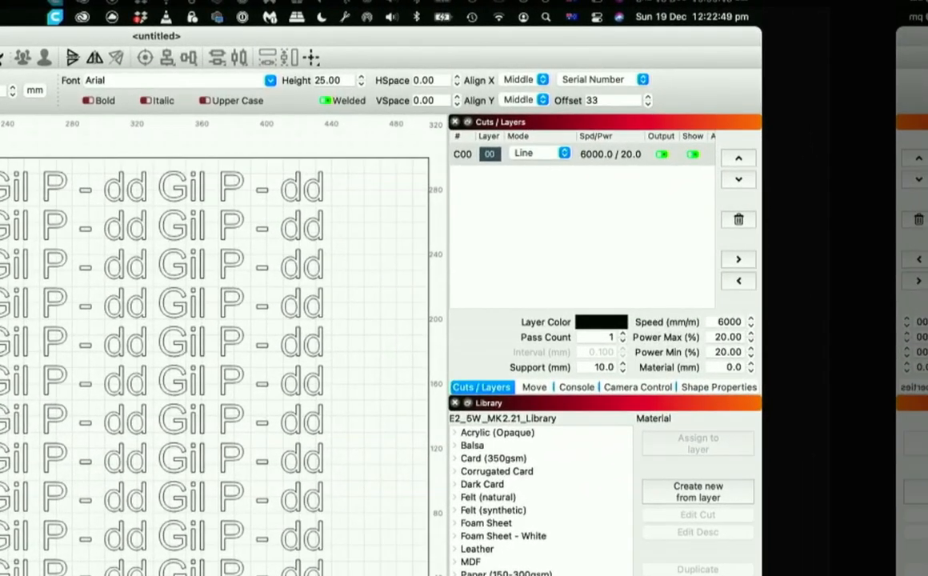
{"action": "left_click", "coordinate": [2, 192]}
{"action": "left_click", "coordinate": [2, 187]}
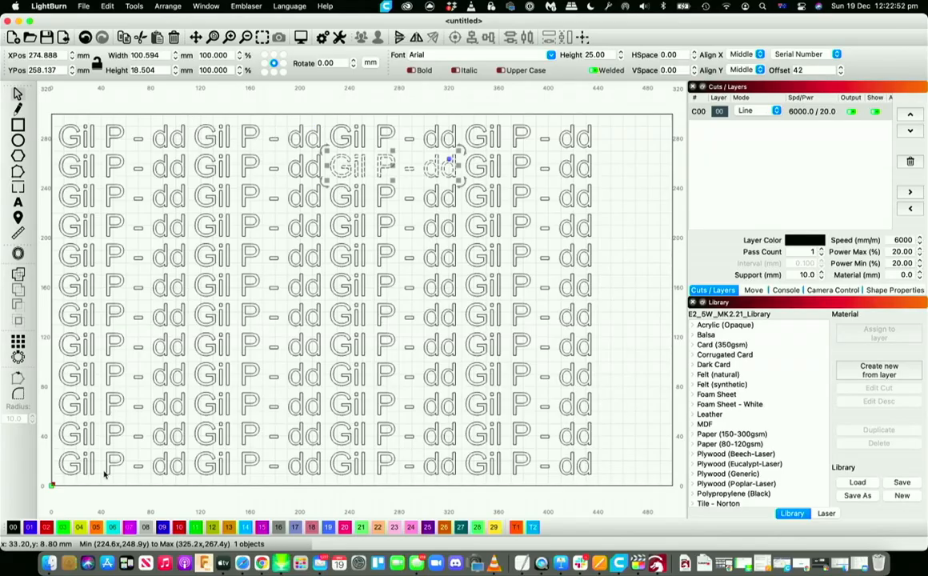
{"action": "left_click", "coordinate": [104, 471]}
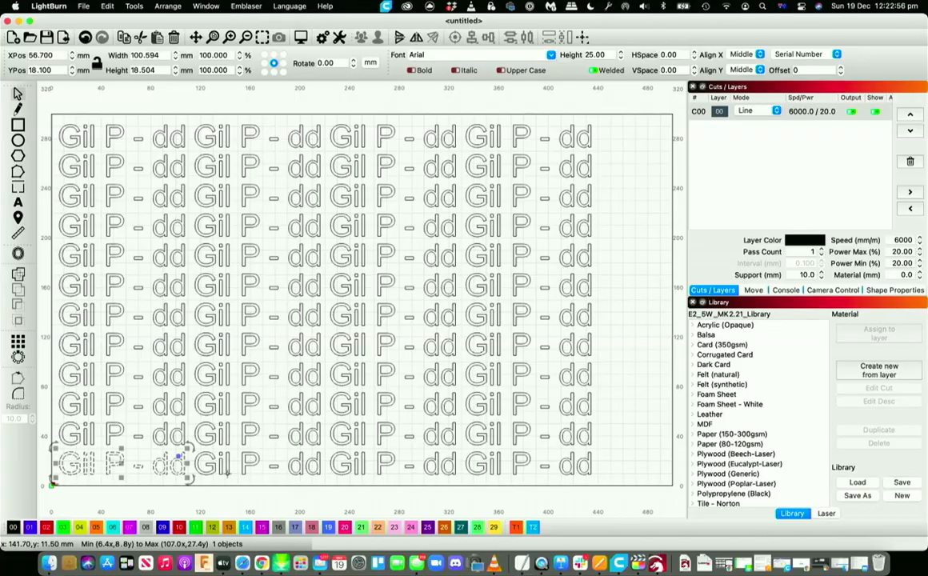
{"action": "left_click", "coordinate": [245, 464]}
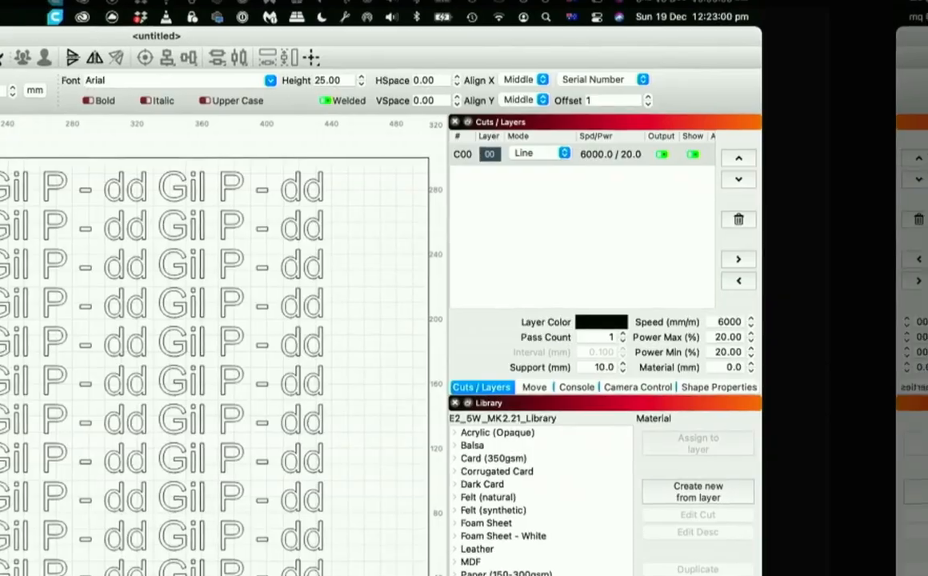
{"action": "left_click", "coordinate": [414, 474]}
{"action": "left_click", "coordinate": [410, 464]}
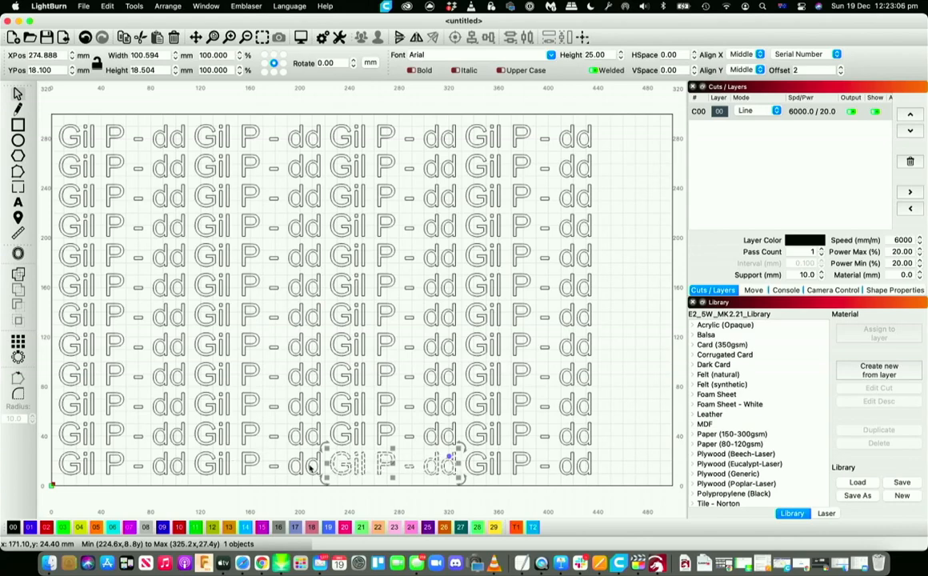
{"action": "left_click", "coordinate": [555, 142]}
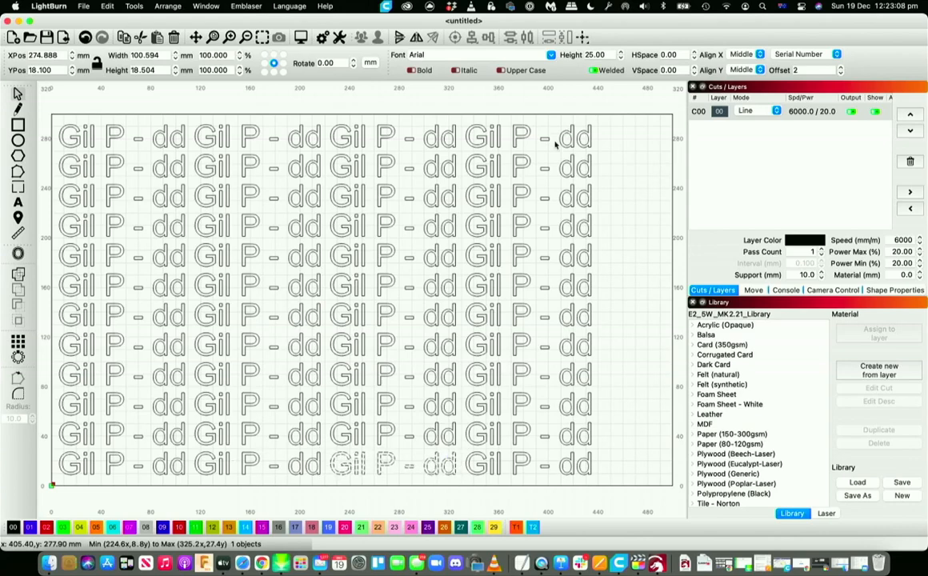
{"action": "left_click", "coordinate": [520, 143]}
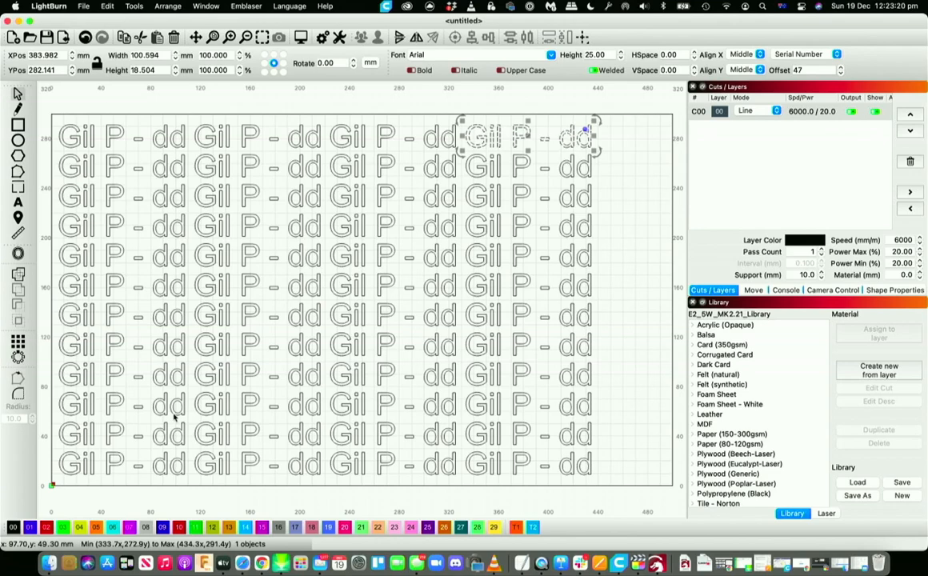
Show the Variable Text settings.
{"action": "left_click", "coordinate": [209, 7]}
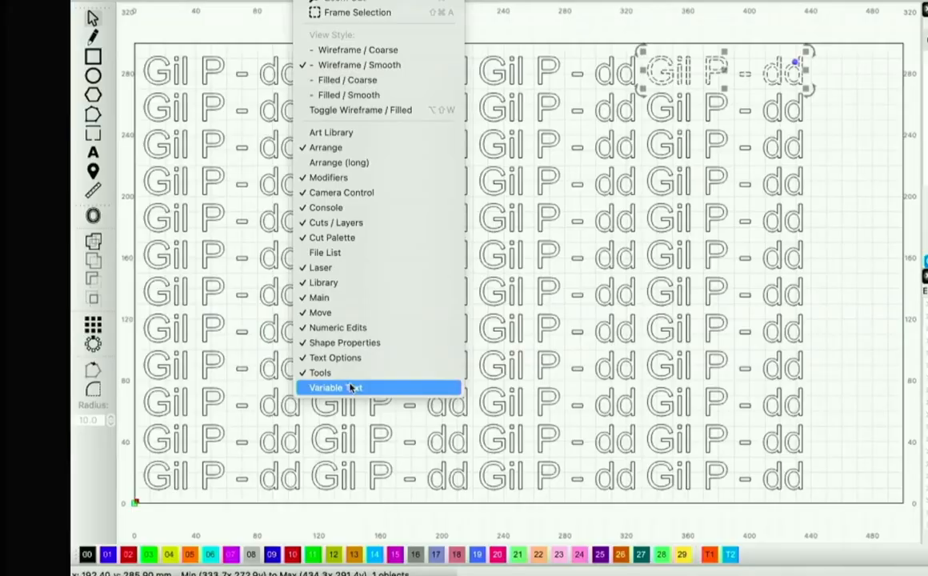
{"action": "left_click", "coordinate": [263, 391]}
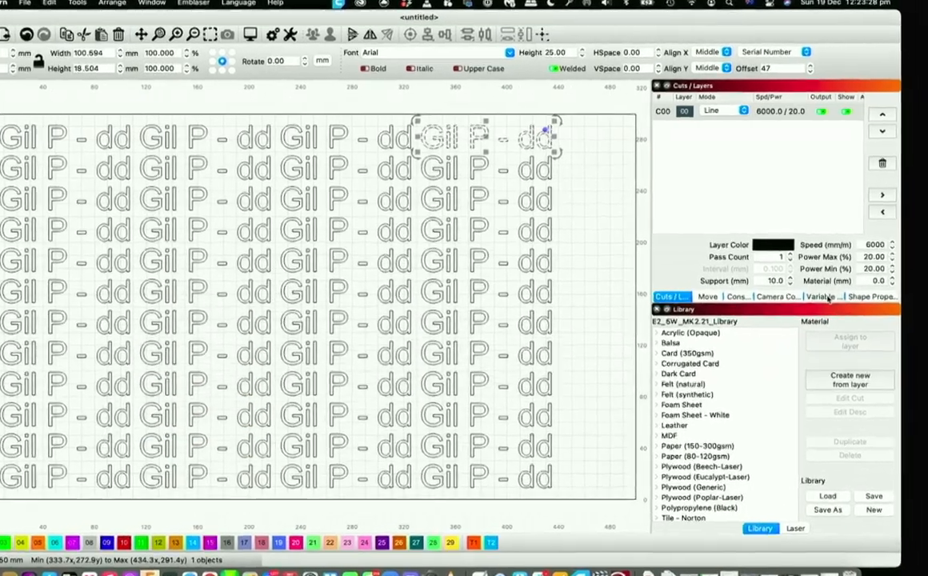
{"action": "left_click", "coordinate": [854, 290]}
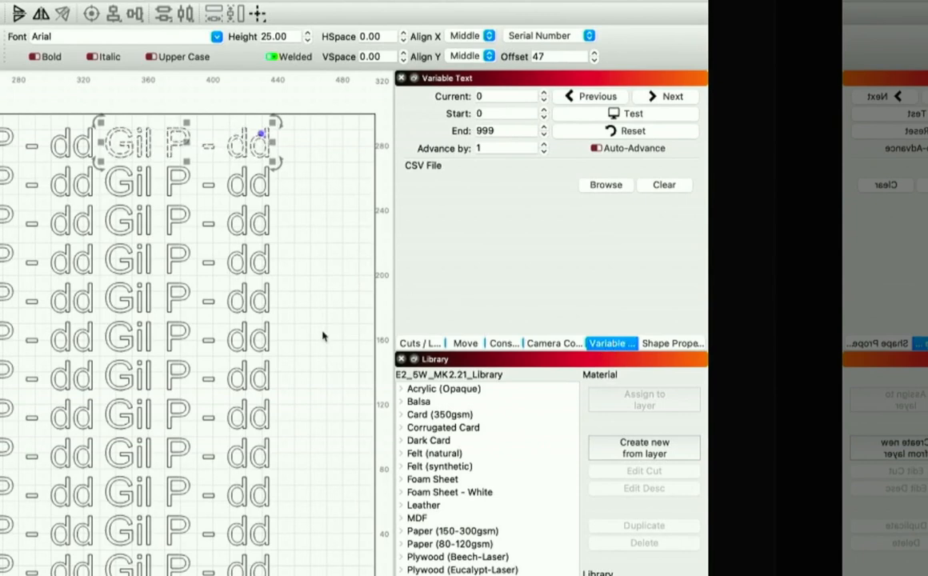
Deselect the text and set the variable text range to start at 1 and end at 100.
{"action": "left_click", "coordinate": [293, 300]}
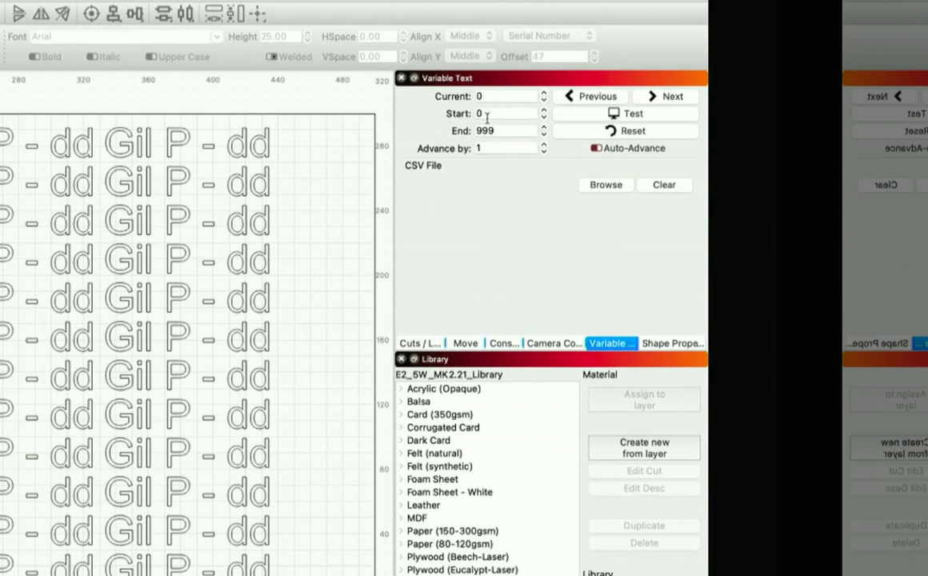
{"action": "left_click", "coordinate": [496, 129]}
{"action": "key", "text": "BackSpace"}
{"action": "key", "text": "BackSpace"}
{"action": "key", "text": "BackSpace"}
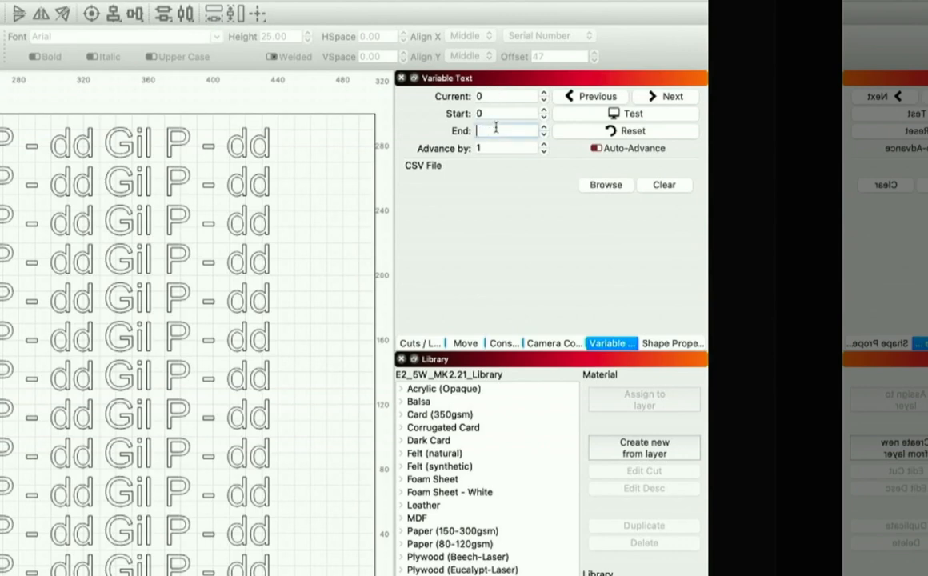
{"action": "type", "text": "5"}
{"action": "type", "text": "0"}
{"action": "key", "text": "BackSpace"}
{"action": "key", "text": "BackSpace"}
{"action": "type", "text": "100"}
{"action": "left_click_drag", "start_coordinate": [489, 113], "coordinate": [437, 115]}
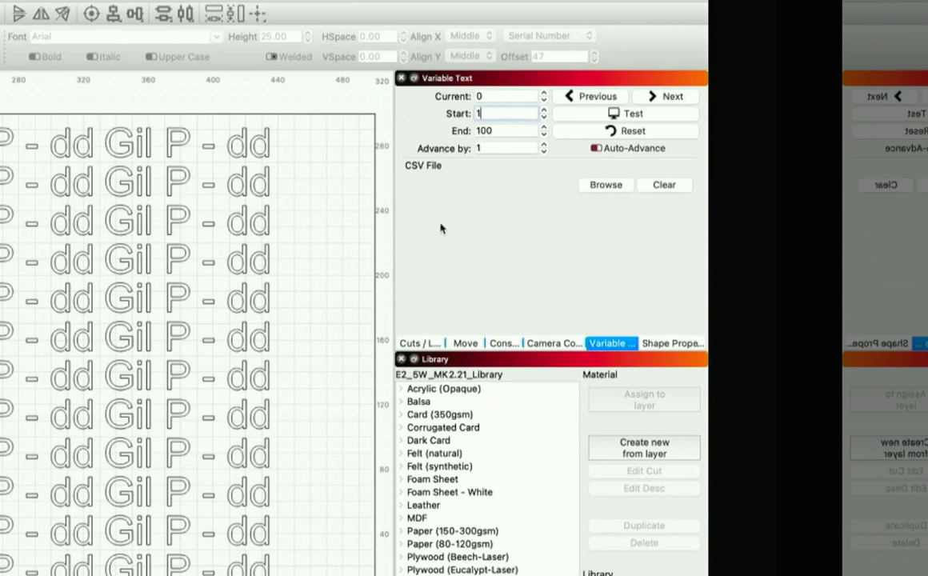
Test the serial numbering, set its current value to 1, and test it again.
{"action": "left_click", "coordinate": [631, 117]}
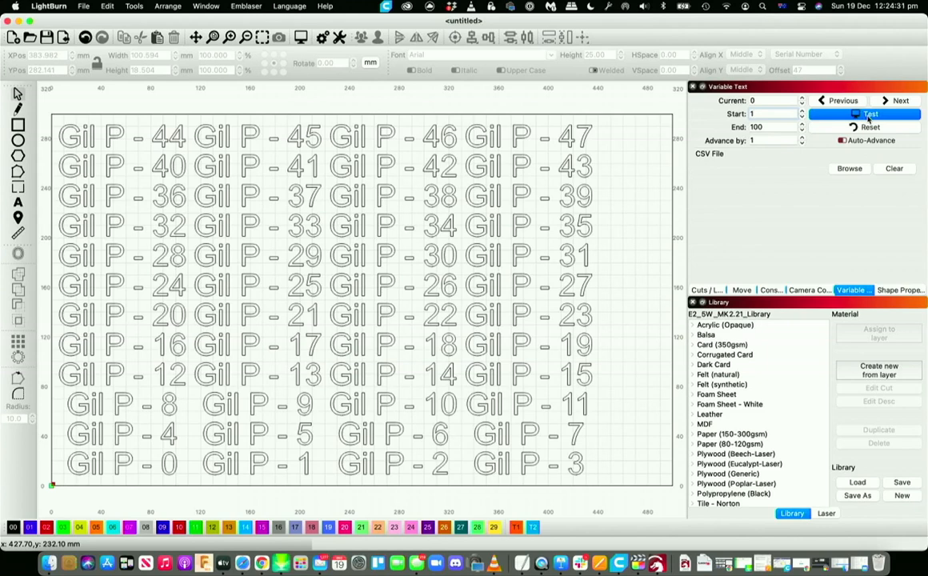
{"action": "left_click", "coordinate": [806, 99]}
{"action": "left_click", "coordinate": [802, 103]}
{"action": "left_click", "coordinate": [802, 103]}
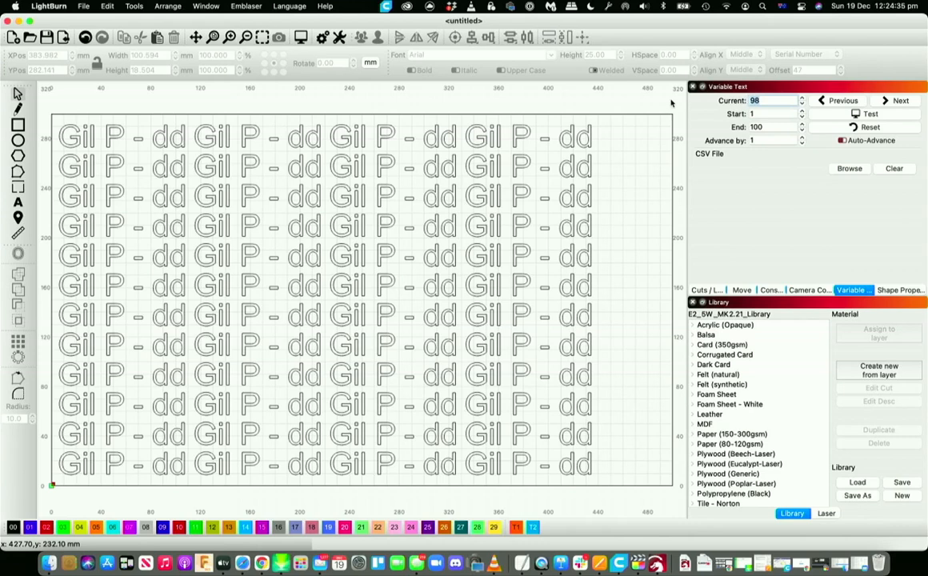
{"action": "left_click", "coordinate": [857, 114]}
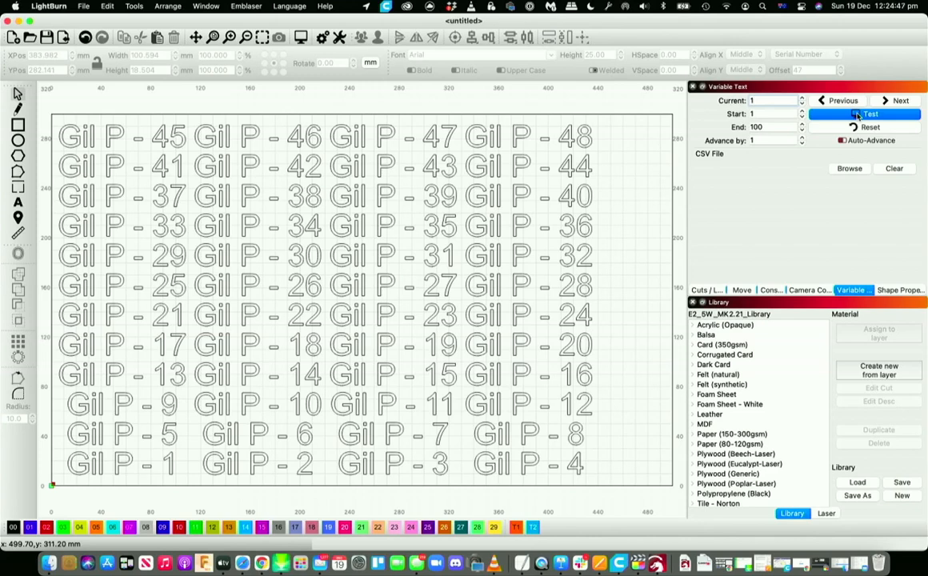
Test the serial numbering with auto-advance on and preview the laser job for the whole text grid.
{"action": "left_click", "coordinate": [856, 115]}
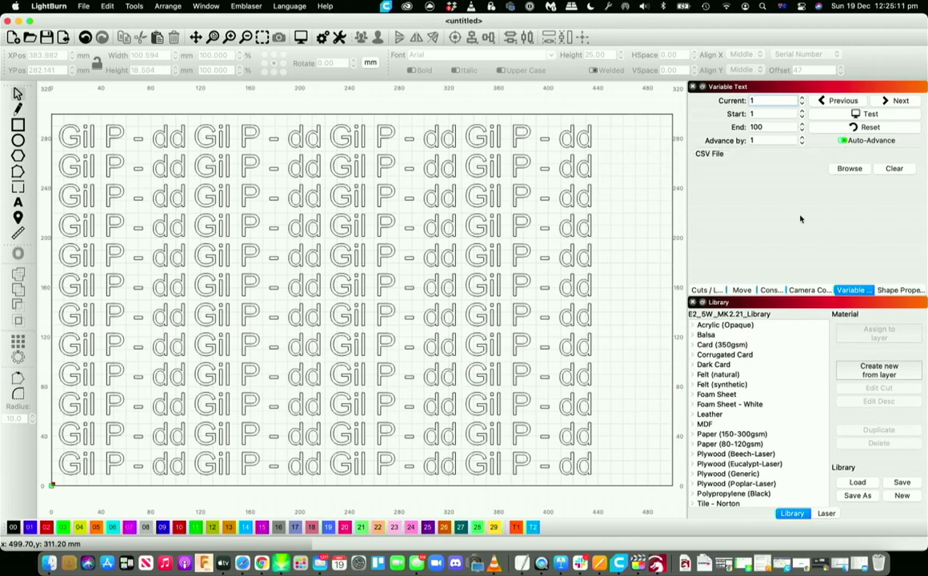
{"action": "left_click", "coordinate": [874, 115]}
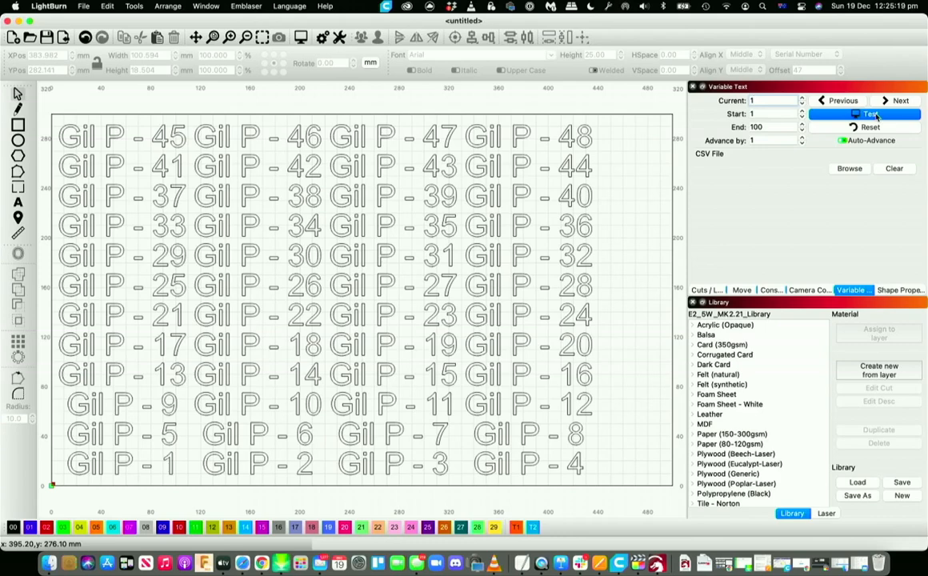
{"action": "left_click", "coordinate": [301, 37]}
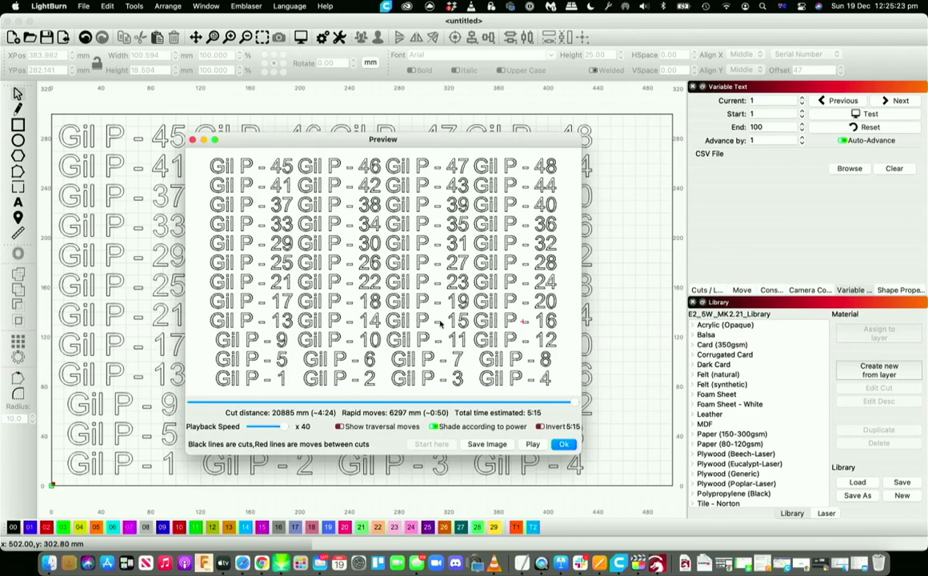
{"action": "left_click_drag", "start_coordinate": [569, 402], "coordinate": [599, 409]}
{"action": "left_click", "coordinate": [564, 443]}
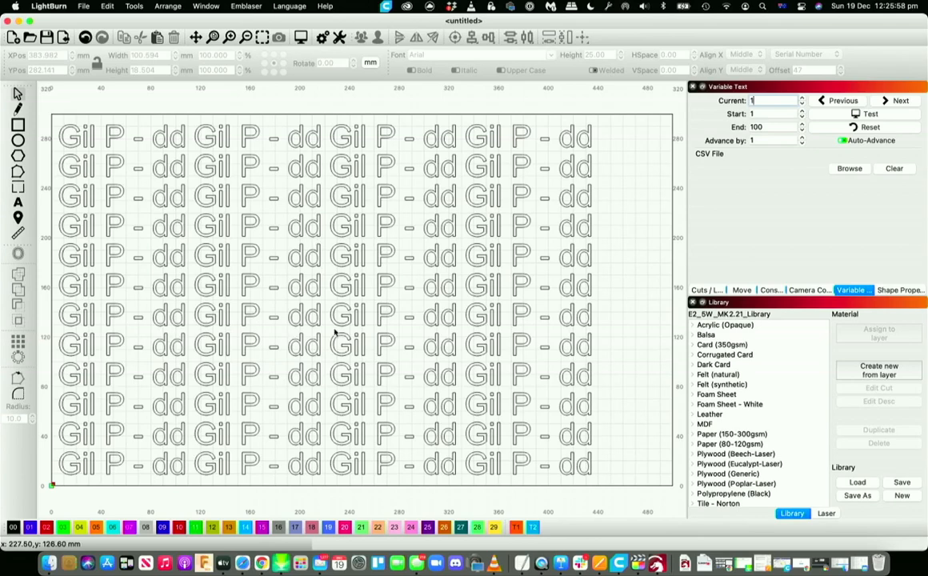
Delete every text copy in the grid except the first one in the lowest row.
{"action": "left_click_drag", "start_coordinate": [568, 409], "coordinate": [80, 124]}
{"action": "key", "text": "Delete"}
{"action": "left_click_drag", "start_coordinate": [571, 480], "coordinate": [186, 459]}
{"action": "key", "text": "Delete"}
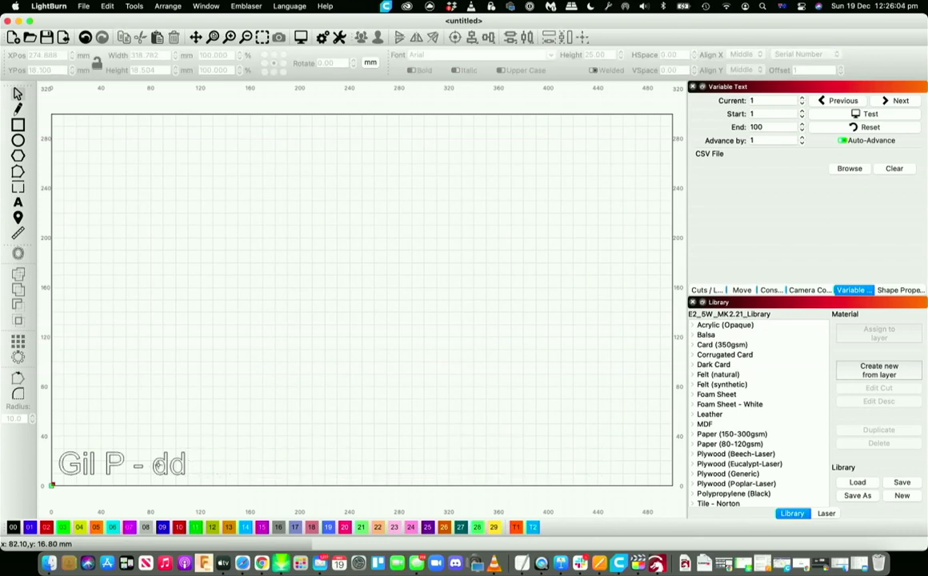
Add a third d to the remaining text's serial-number placeholder and move the text to about X 63.9, Y 17.7 mm inside the work area.
{"action": "left_click", "coordinate": [159, 464]}
{"action": "left_click", "coordinate": [18, 203]}
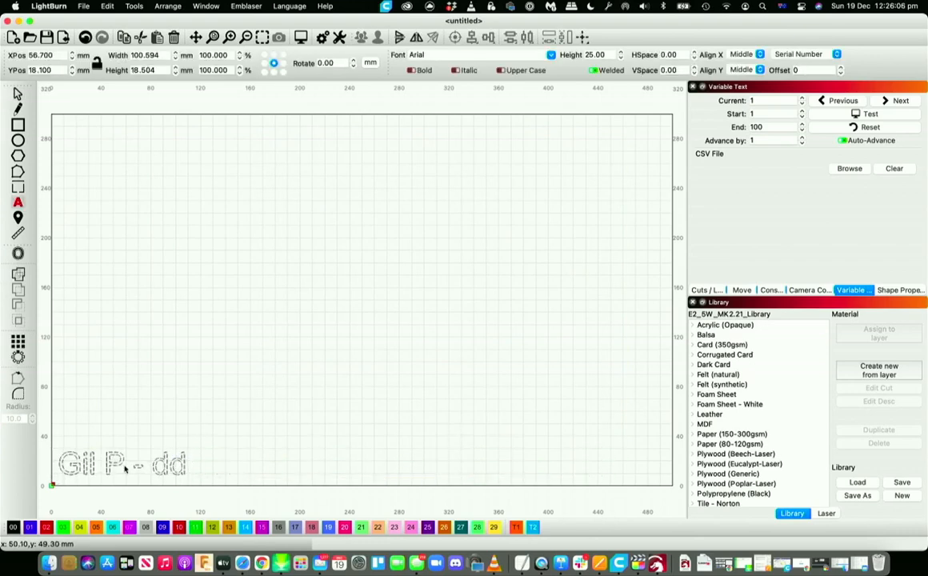
{"action": "left_click", "coordinate": [155, 467]}
{"action": "type", "text": "d"}
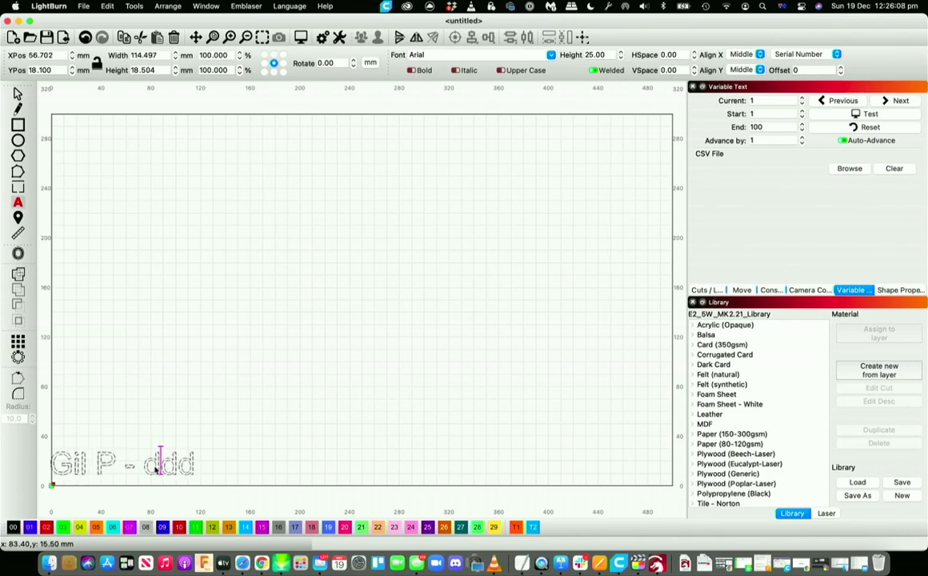
{"action": "key", "text": "Escape"}
{"action": "left_click_drag", "start_coordinate": [122, 469], "coordinate": [131, 470]}
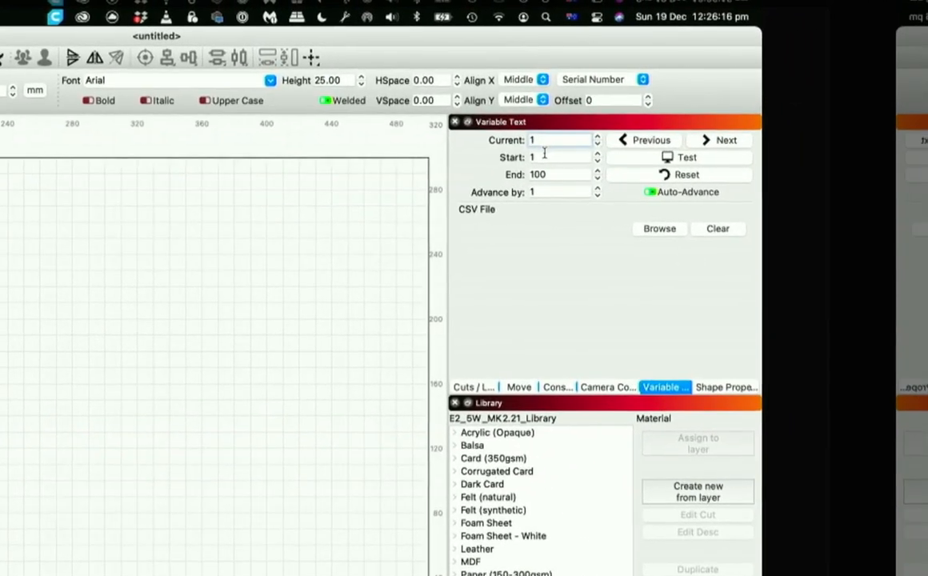
Set the variable text start value to 48.
{"action": "left_click", "coordinate": [544, 156]}
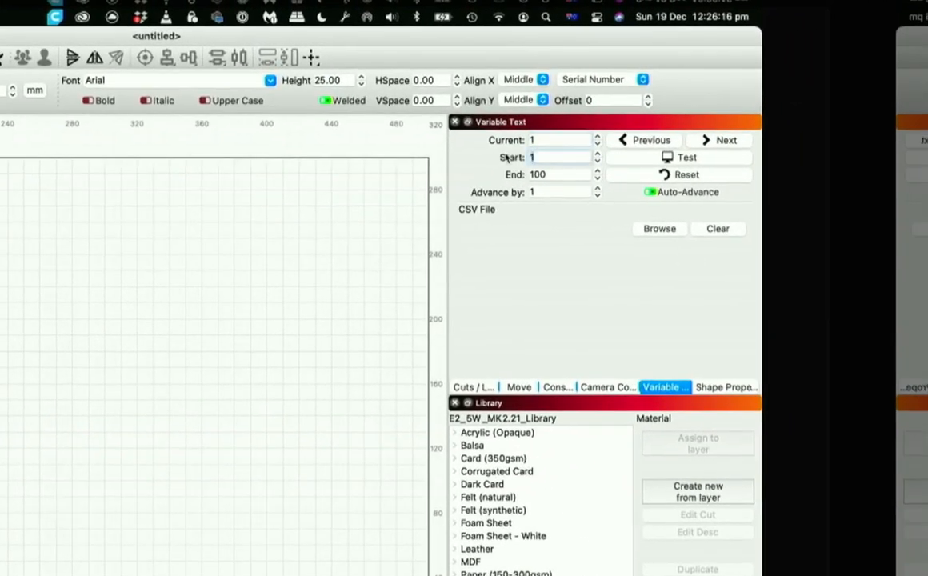
{"action": "type", "text": "48"}
{"action": "left_click", "coordinate": [164, 410]}
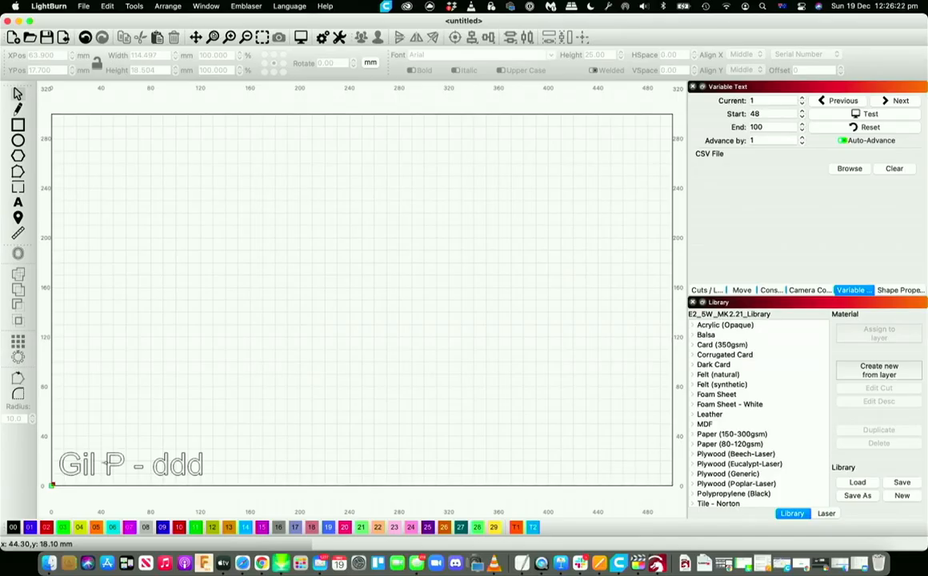
Create a grid array of the three-digit serial text with 4 columns and 12 rows, keeping variable text auto-increment at 1.
{"action": "left_click", "coordinate": [106, 463]}
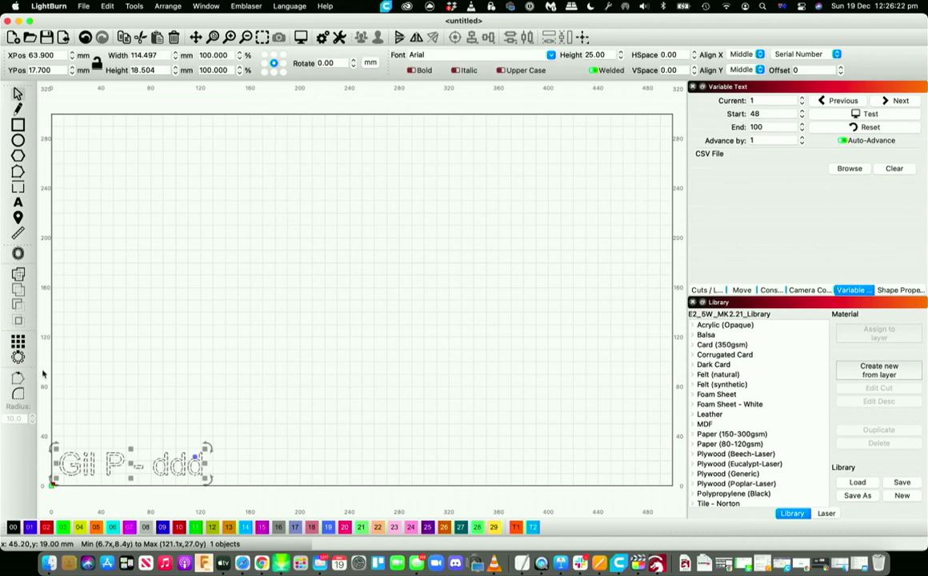
{"action": "left_click", "coordinate": [17, 342]}
{"action": "left_click", "coordinate": [454, 199]}
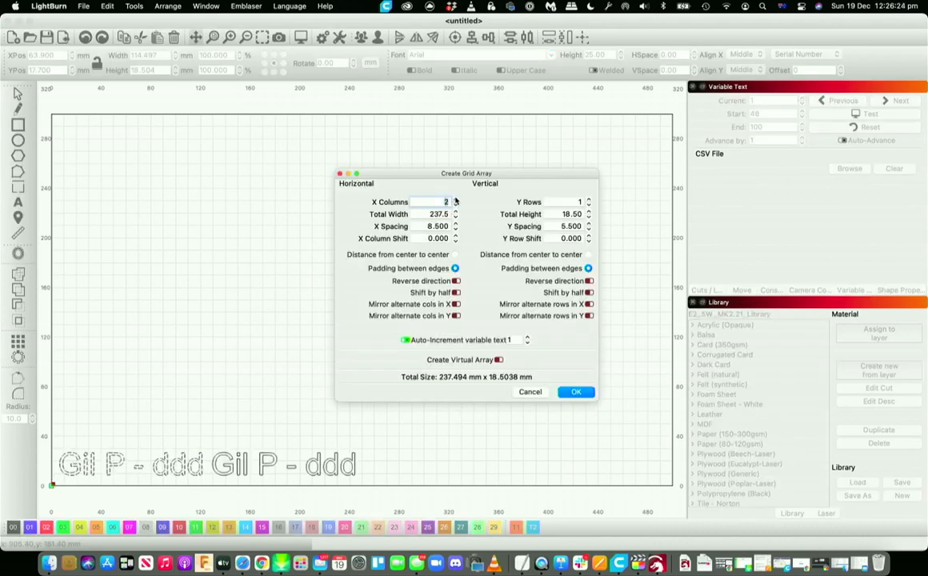
{"action": "left_click", "coordinate": [454, 199]}
{"action": "left_click", "coordinate": [454, 199]}
{"action": "left_click", "coordinate": [588, 200]}
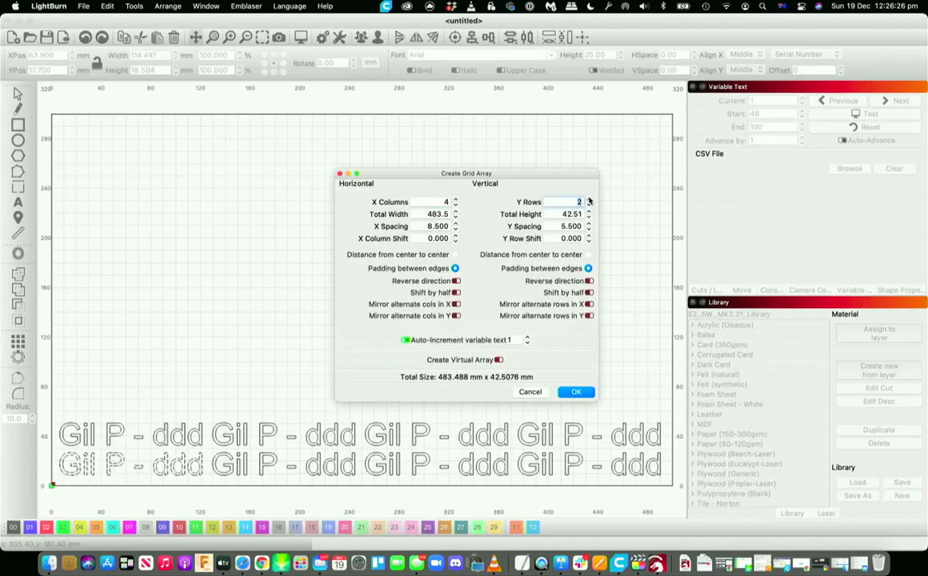
{"action": "triple_click", "coordinate": [587, 199]}
{"action": "triple_click", "coordinate": [588, 199]}
{"action": "double_click", "coordinate": [587, 199]}
{"action": "left_click", "coordinate": [588, 199]}
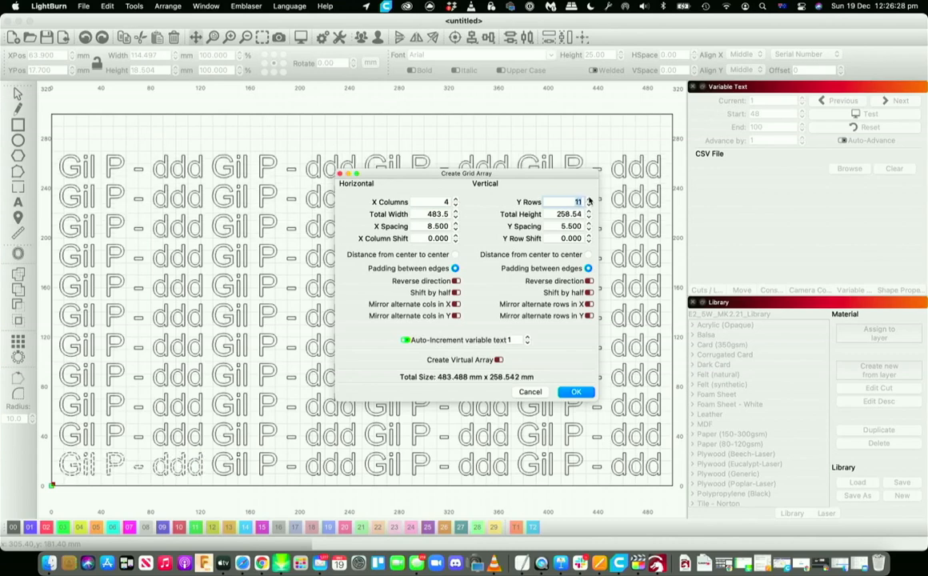
{"action": "left_click", "coordinate": [588, 199]}
{"action": "left_click", "coordinate": [586, 392]}
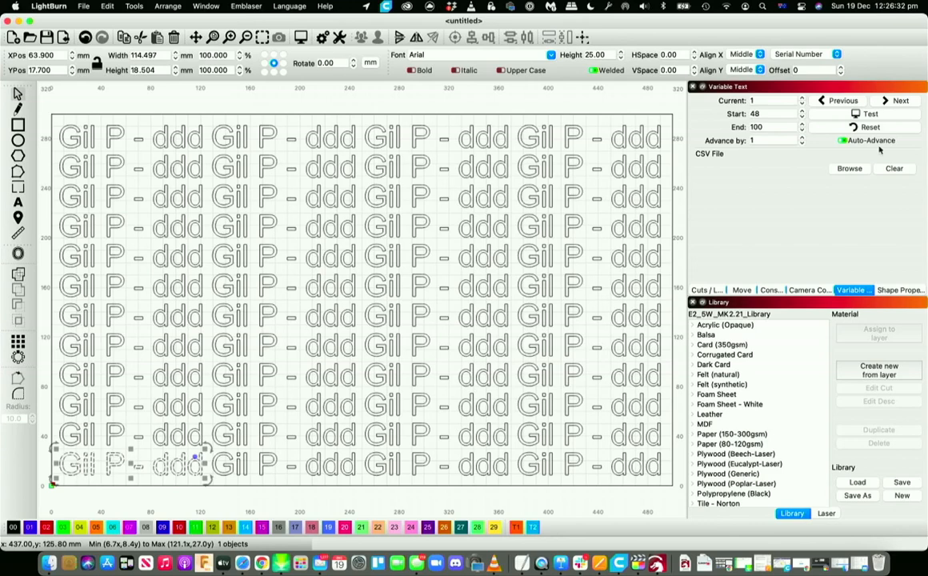
Test the serial numbering, set the current value to 48, and test it again.
{"action": "left_click", "coordinate": [870, 115]}
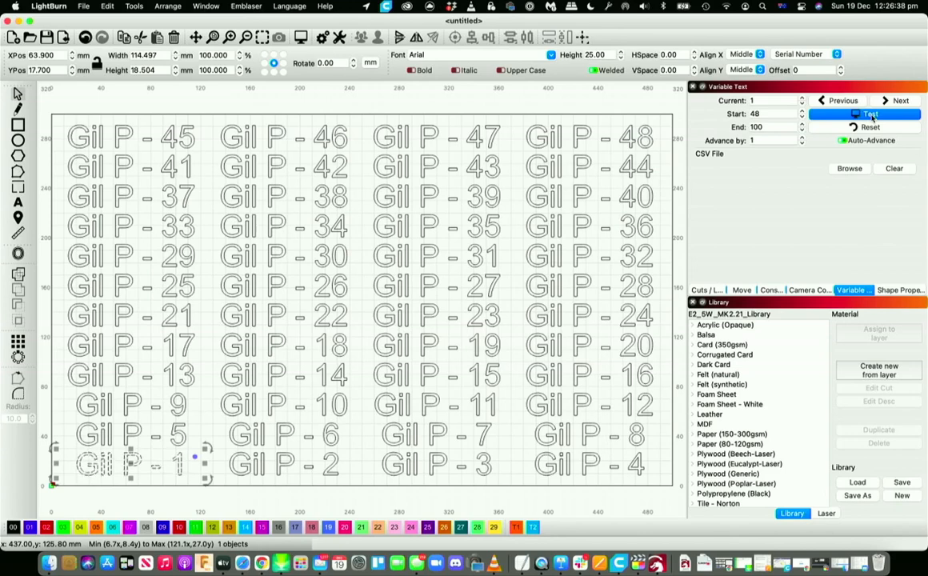
{"action": "left_click", "coordinate": [870, 114]}
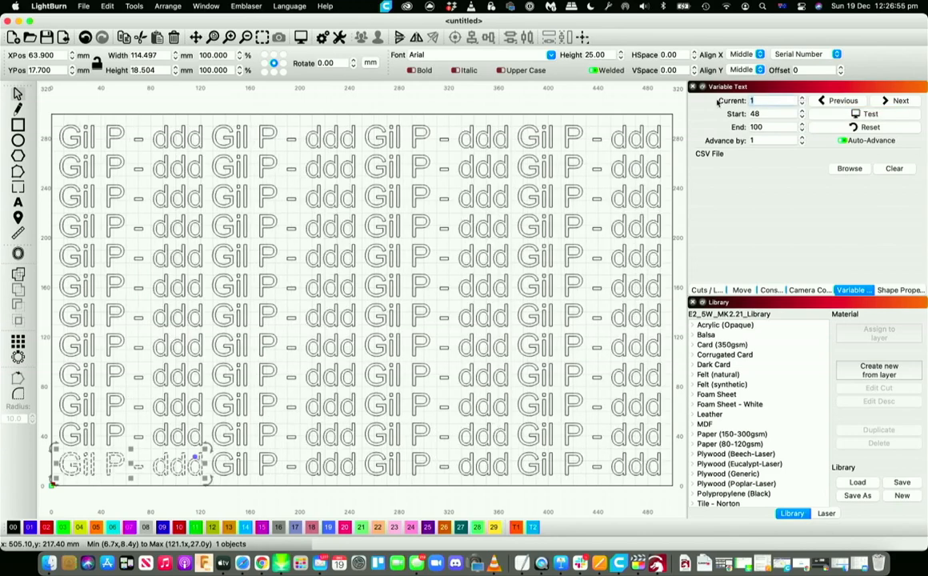
{"action": "left_click", "coordinate": [863, 115]}
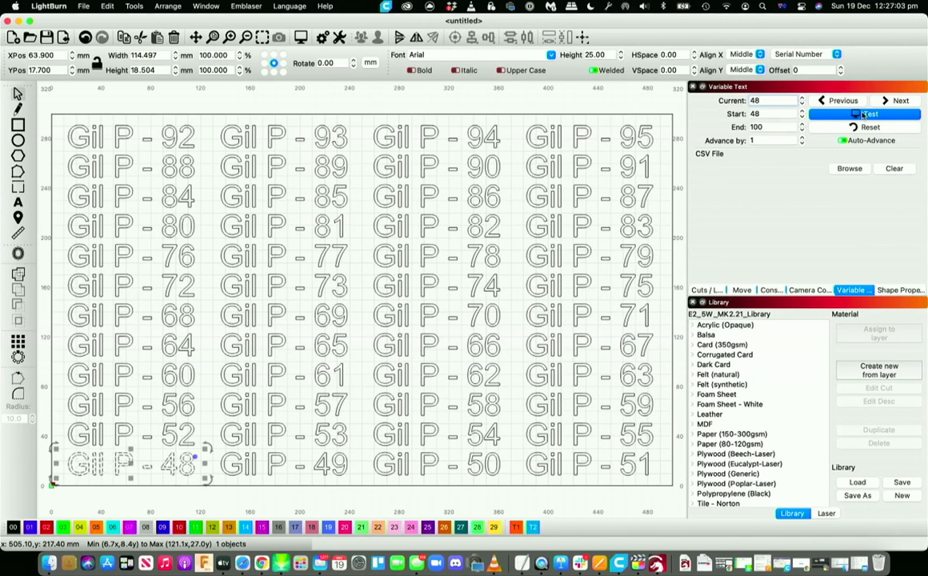
{"action": "left_click", "coordinate": [863, 115]}
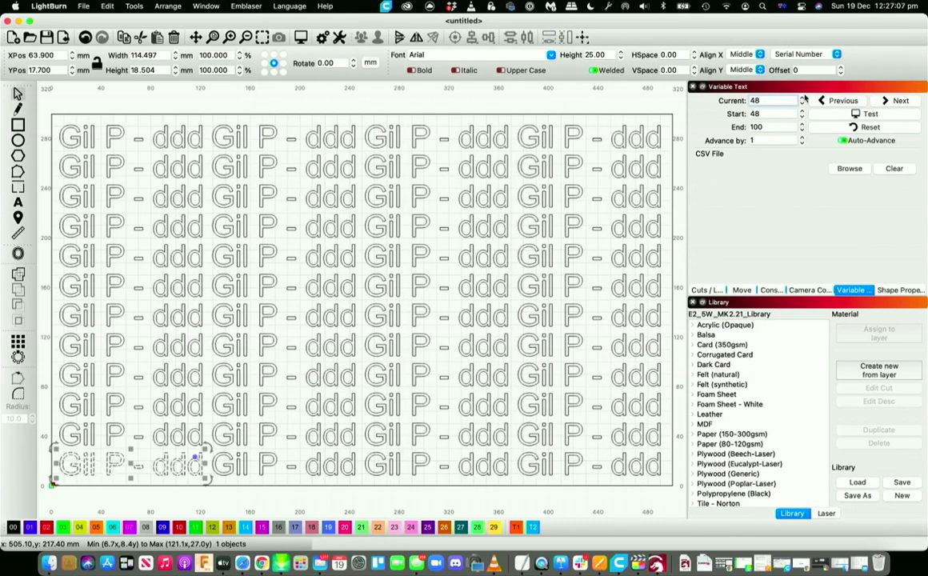
Set the current variable text value to 53 and test the serial numbering.
{"action": "left_click_drag", "start_coordinate": [774, 100], "coordinate": [670, 104]}
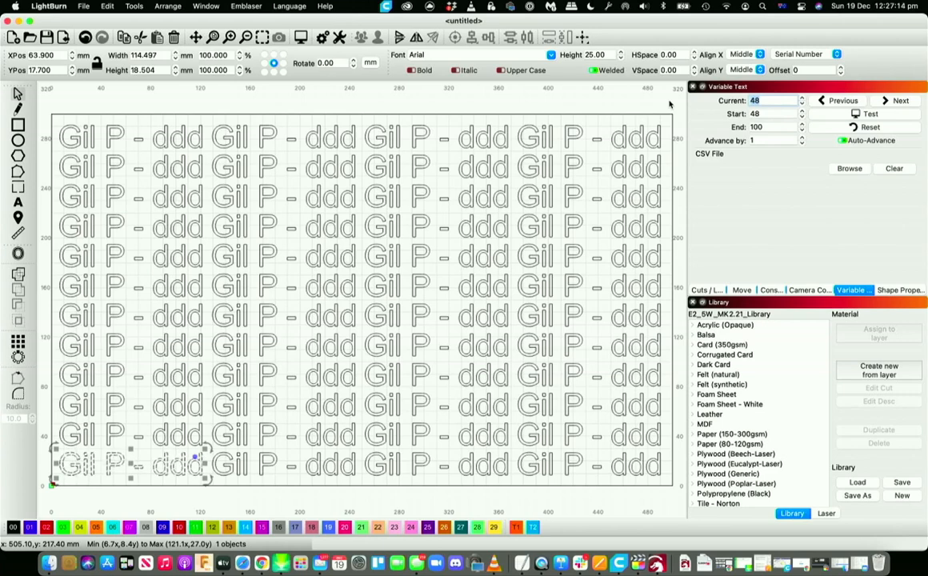
{"action": "type", "text": "53"}
{"action": "left_click", "coordinate": [840, 113]}
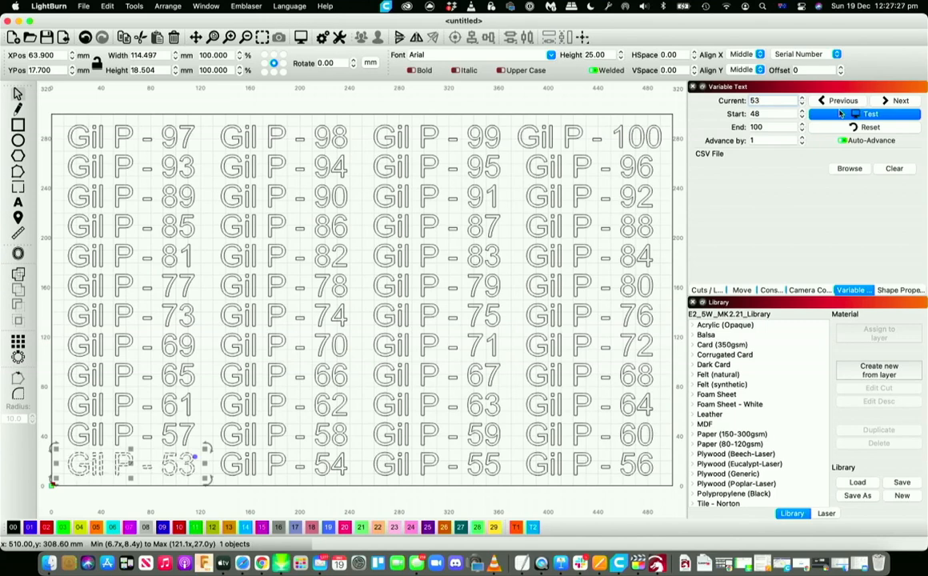
{"action": "left_click", "coordinate": [839, 113]}
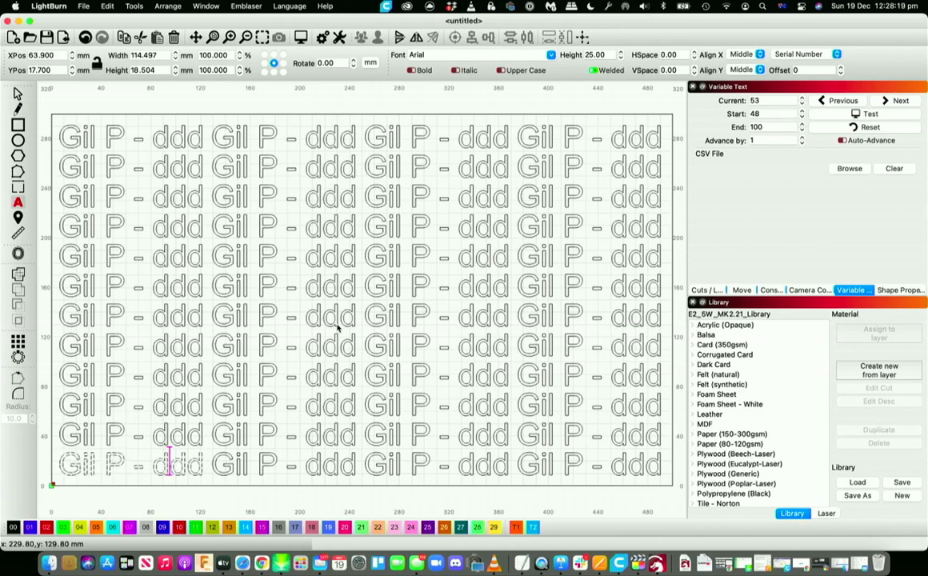
Start a new project without saving the modified one, and open the recent project "serial number - plaque 3".
{"action": "left_click", "coordinate": [83, 6]}
{"action": "left_click", "coordinate": [83, 23]}
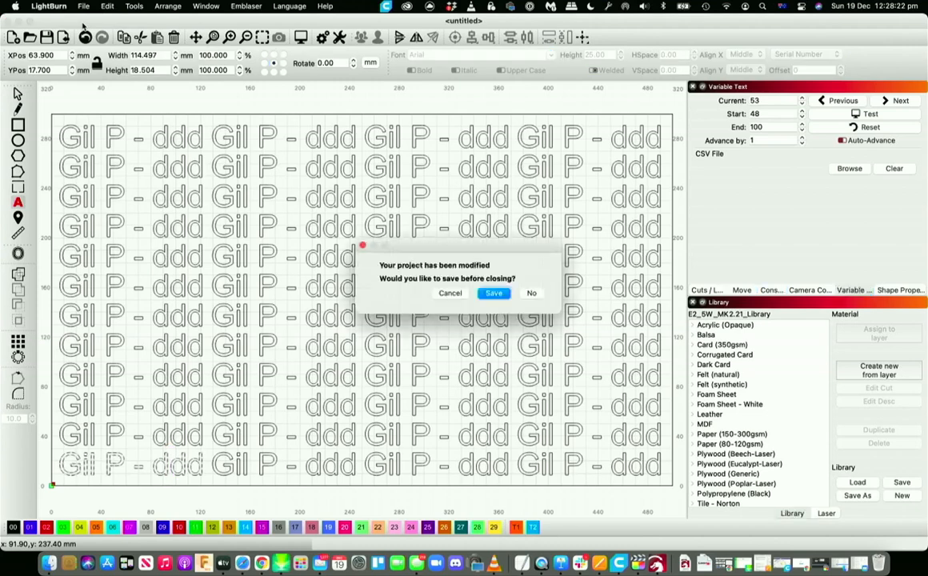
{"action": "left_click", "coordinate": [531, 292]}
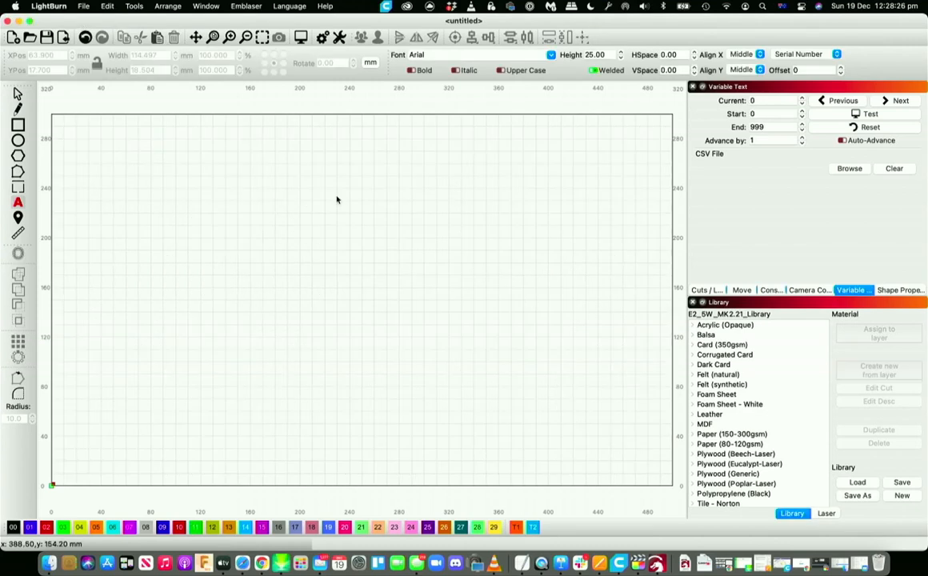
{"action": "left_click", "coordinate": [84, 8]}
{"action": "mouse_move", "coordinate": [89, 39]}
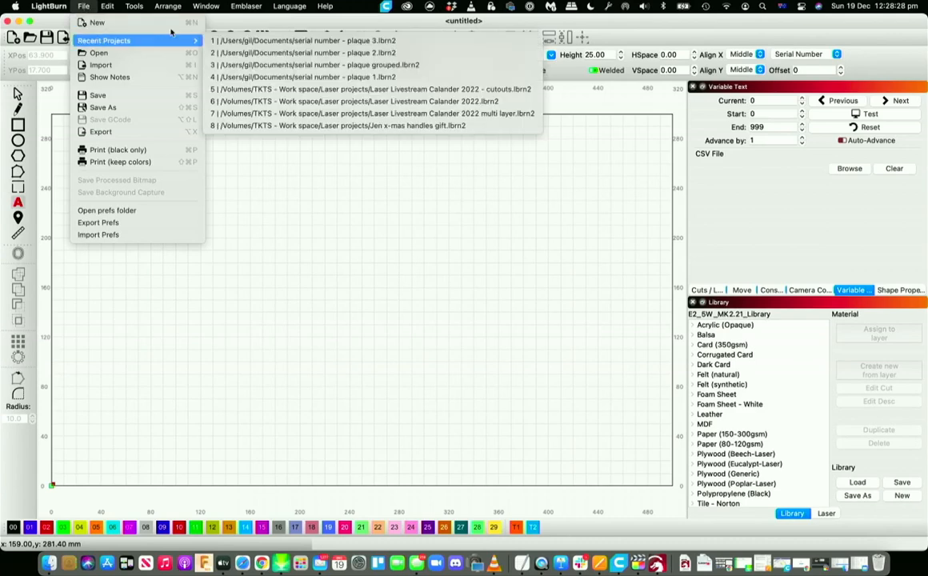
{"action": "left_click", "coordinate": [309, 41]}
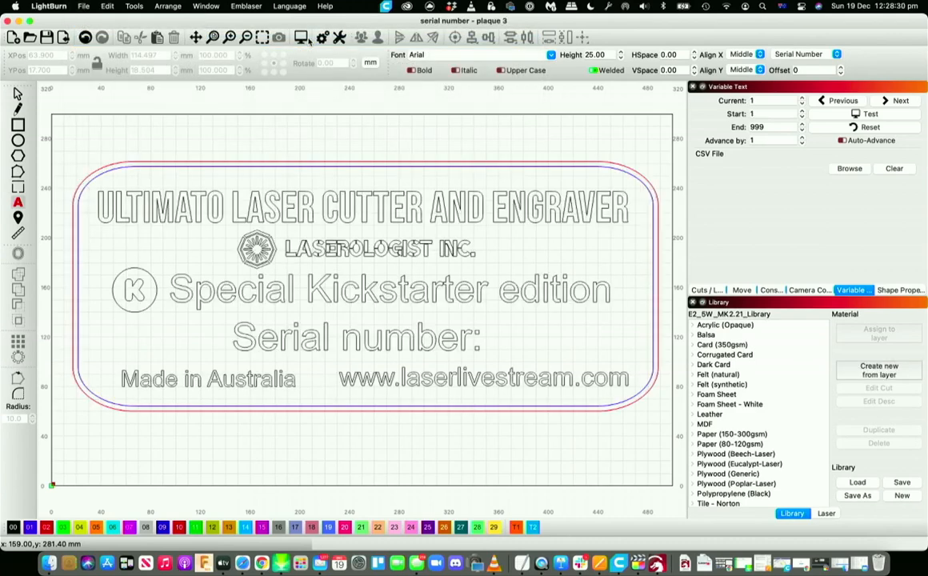
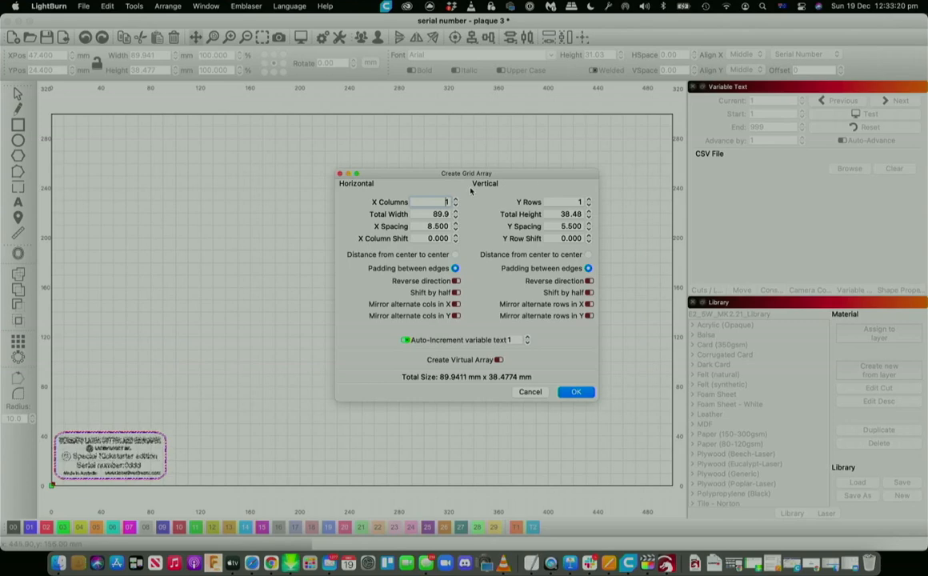
Create a grid array of the plaque with 5 columns and 6 rows, keeping variable text auto-increment at 1.
{"action": "left_click", "coordinate": [456, 199]}
{"action": "left_click", "coordinate": [455, 199]}
{"action": "left_click", "coordinate": [456, 199]}
{"action": "left_click", "coordinate": [456, 200]}
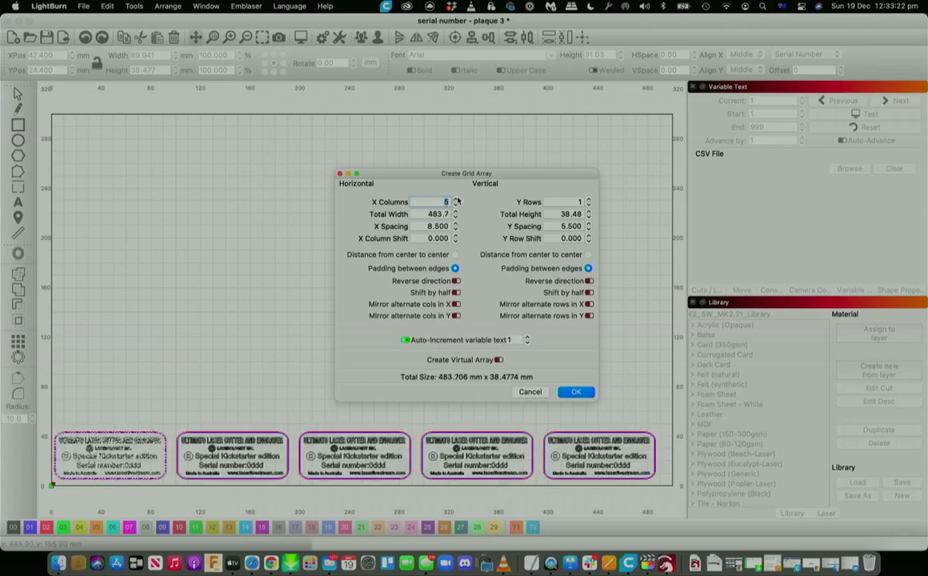
{"action": "left_click", "coordinate": [589, 199]}
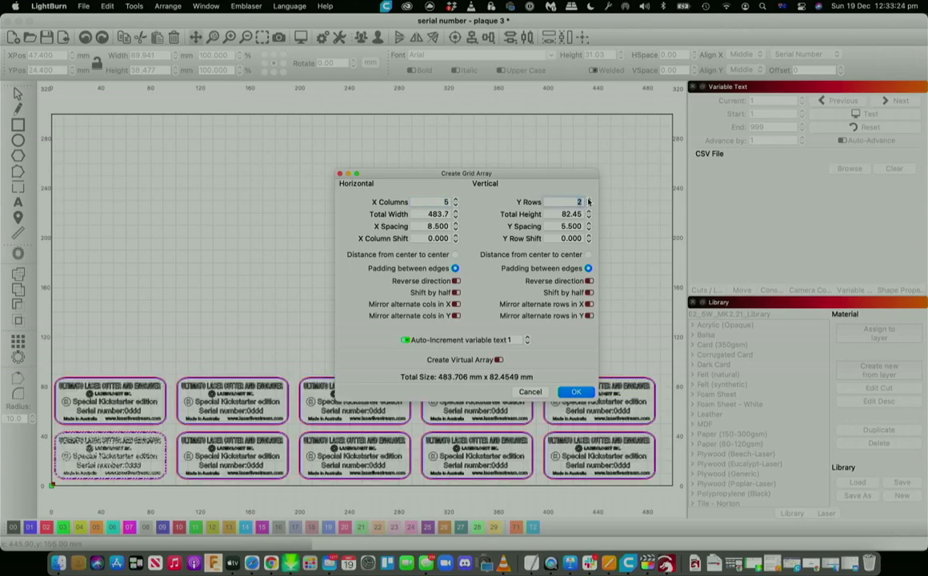
{"action": "left_click", "coordinate": [588, 199]}
{"action": "left_click", "coordinate": [589, 199]}
{"action": "left_click", "coordinate": [589, 199]}
{"action": "left_click", "coordinate": [589, 199]}
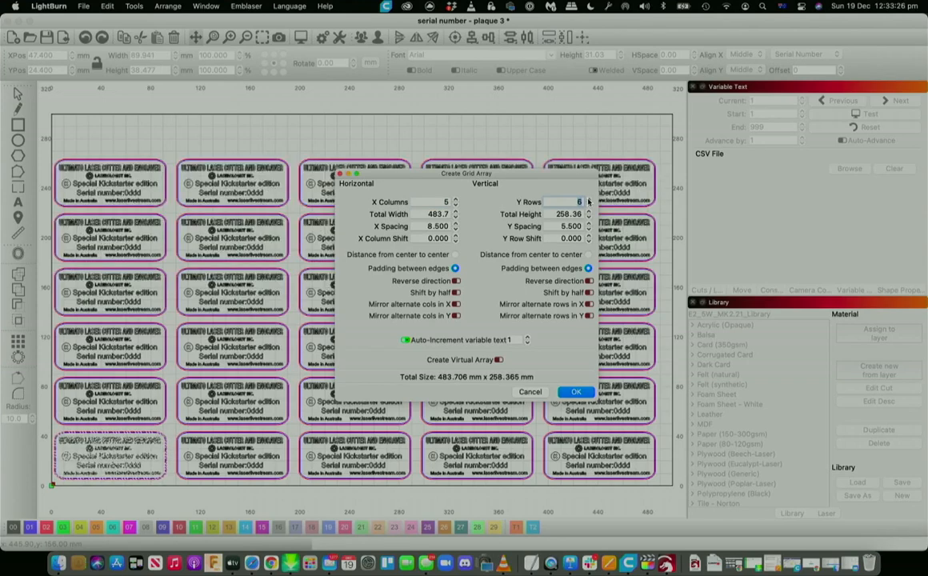
{"action": "left_click", "coordinate": [588, 200]}
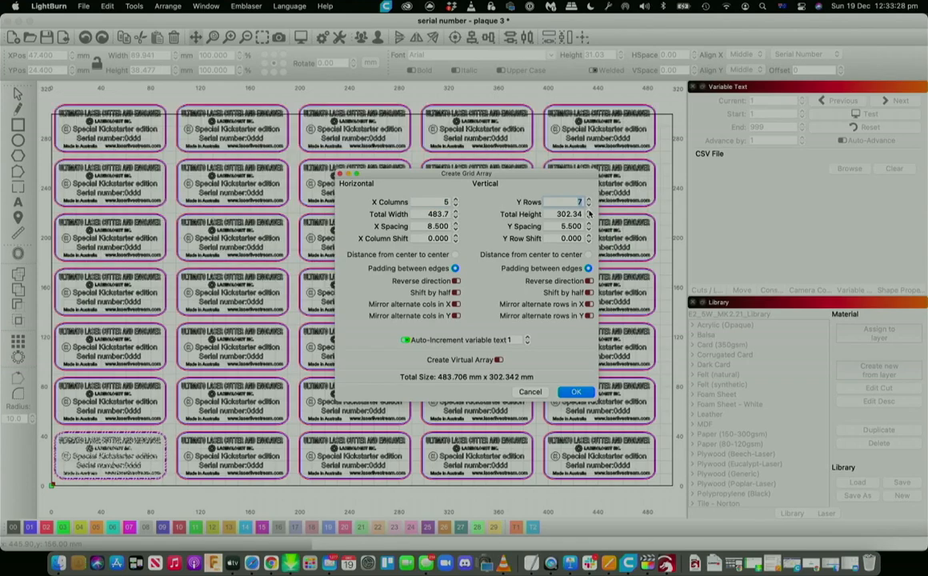
{"action": "left_click", "coordinate": [589, 205]}
{"action": "left_click", "coordinate": [575, 391]}
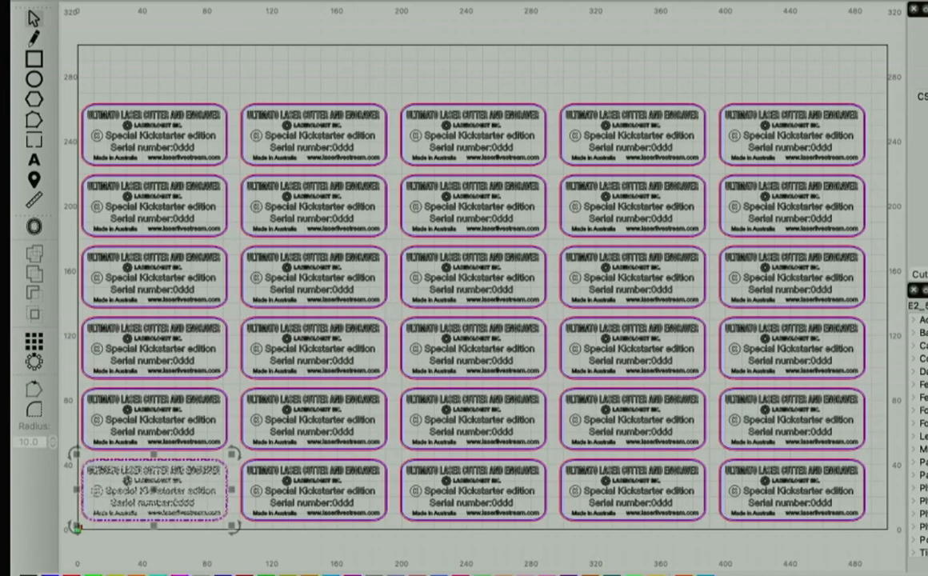
Examine the plaques in the grid up close and test their serial numbering.
{"action": "scroll", "coordinate": [508, 224], "scroll_direction": "up", "scroll_amount": 5}
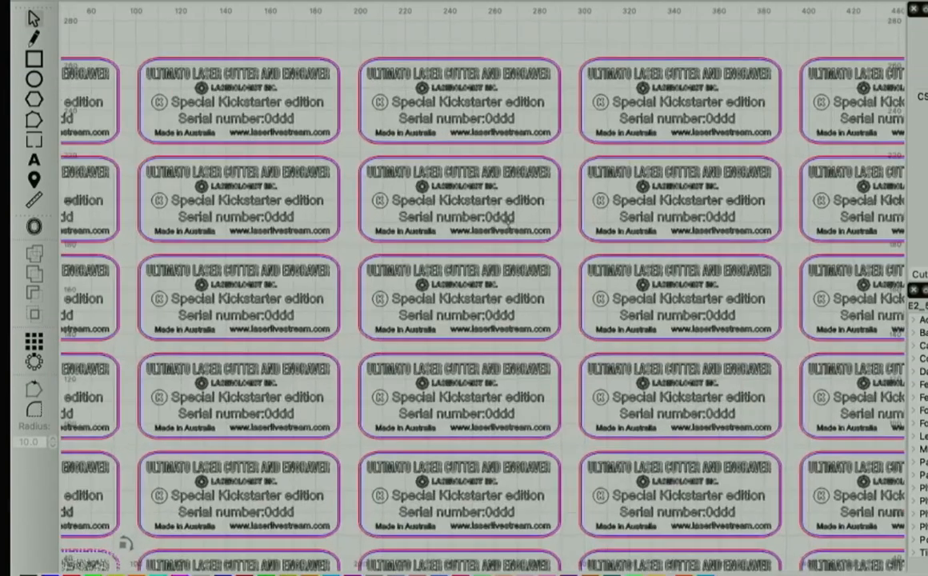
{"action": "scroll", "coordinate": [507, 218], "scroll_direction": "down", "scroll_amount": 2}
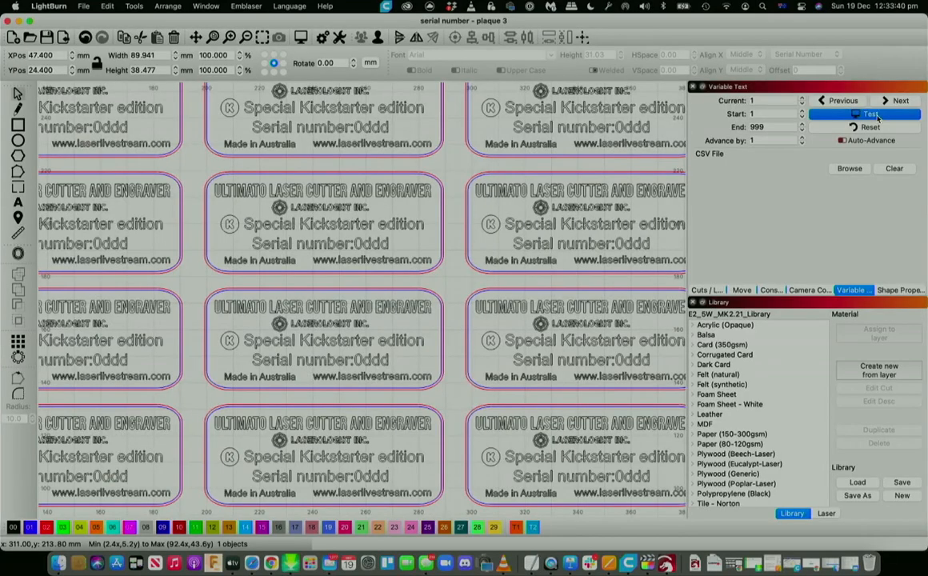
{"action": "left_click", "coordinate": [873, 115]}
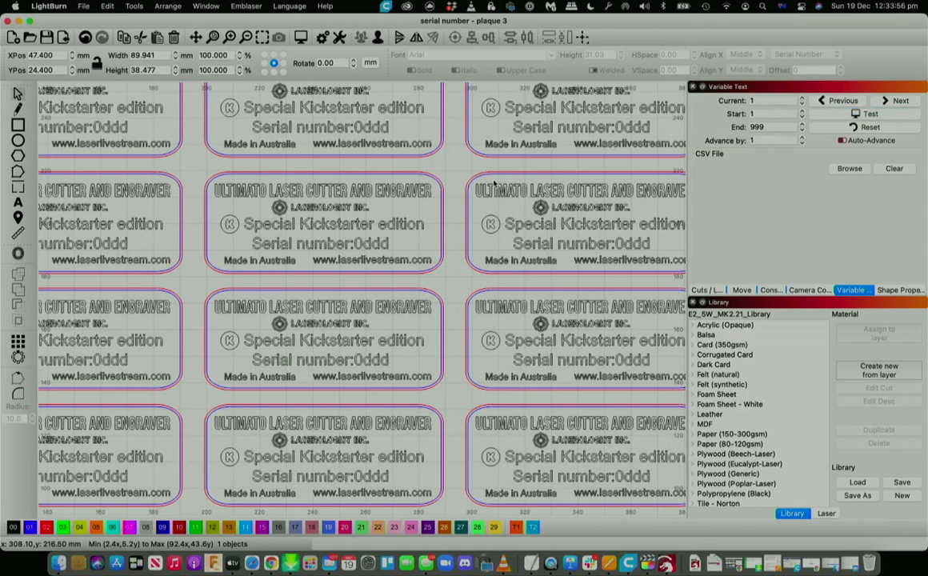
Show the cut layer settings and preview the laser job for the whole plaque grid.
{"action": "scroll", "coordinate": [493, 183], "scroll_direction": "down", "scroll_amount": 5}
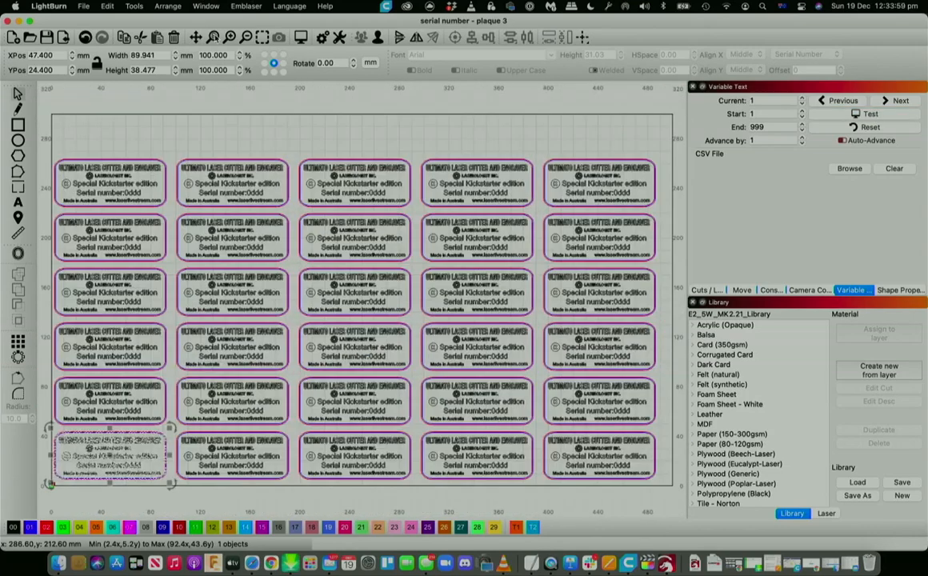
{"action": "left_click", "coordinate": [213, 38]}
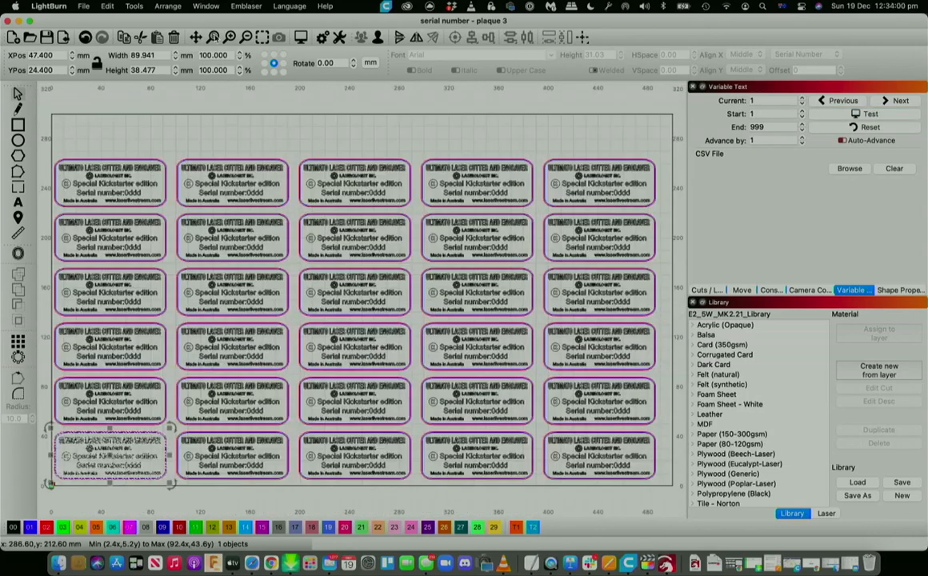
{"action": "left_click", "coordinate": [704, 290]}
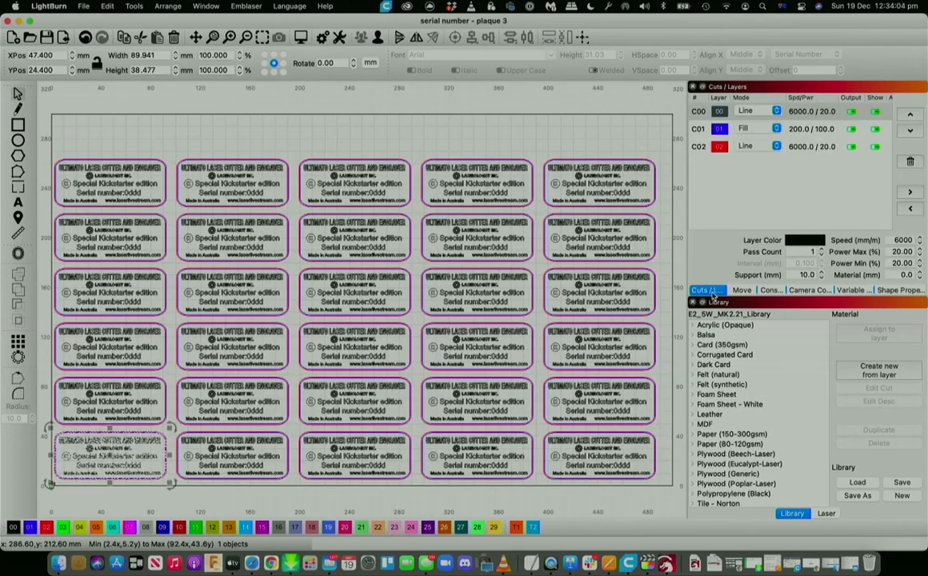
{"action": "scroll", "coordinate": [345, 277], "scroll_direction": "up", "scroll_amount": 2}
{"action": "scroll", "coordinate": [344, 278], "scroll_direction": "up", "scroll_amount": 5}
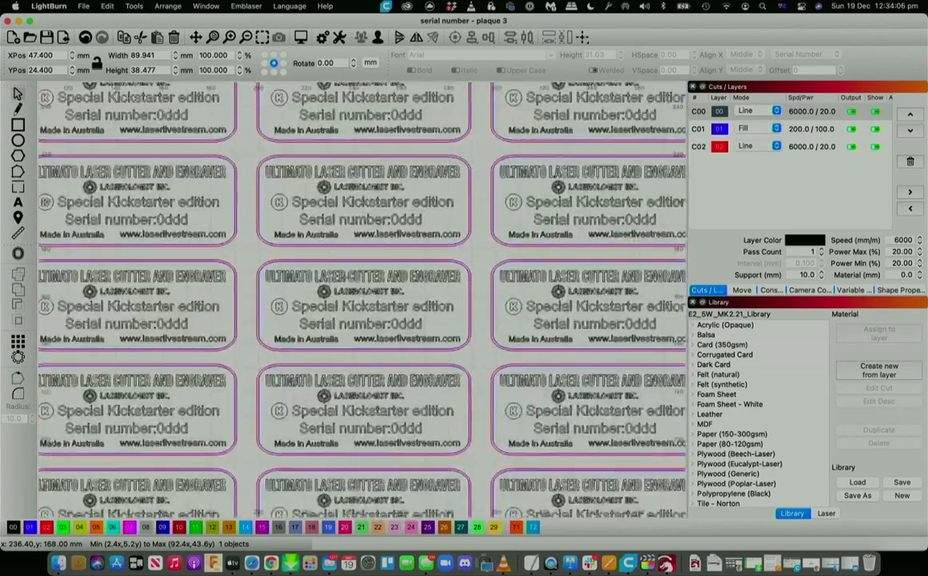
{"action": "left_click", "coordinate": [301, 37]}
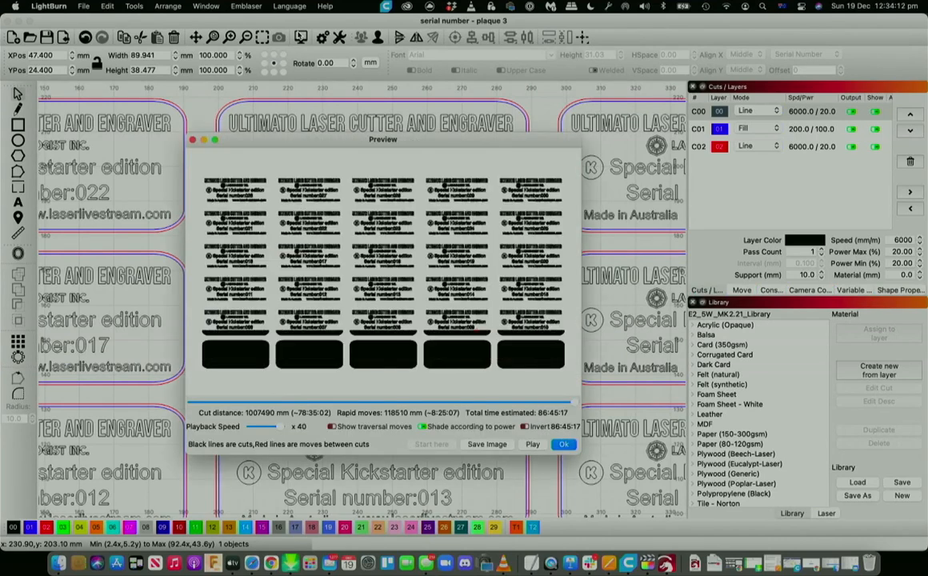
{"action": "left_click", "coordinate": [563, 444]}
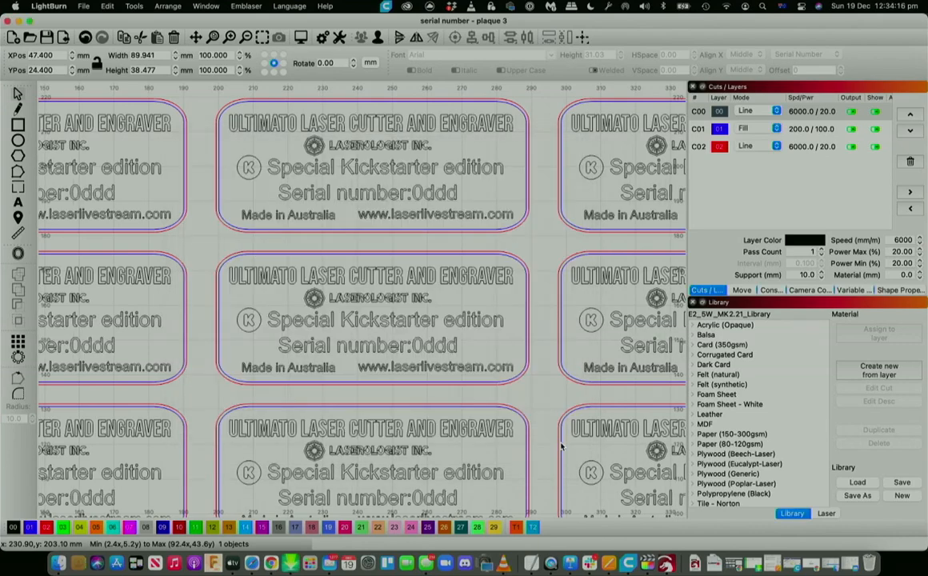
Select the plaque in the third column, second row from the top, and set layer C01's mode to Line.
{"action": "left_click", "coordinate": [524, 162]}
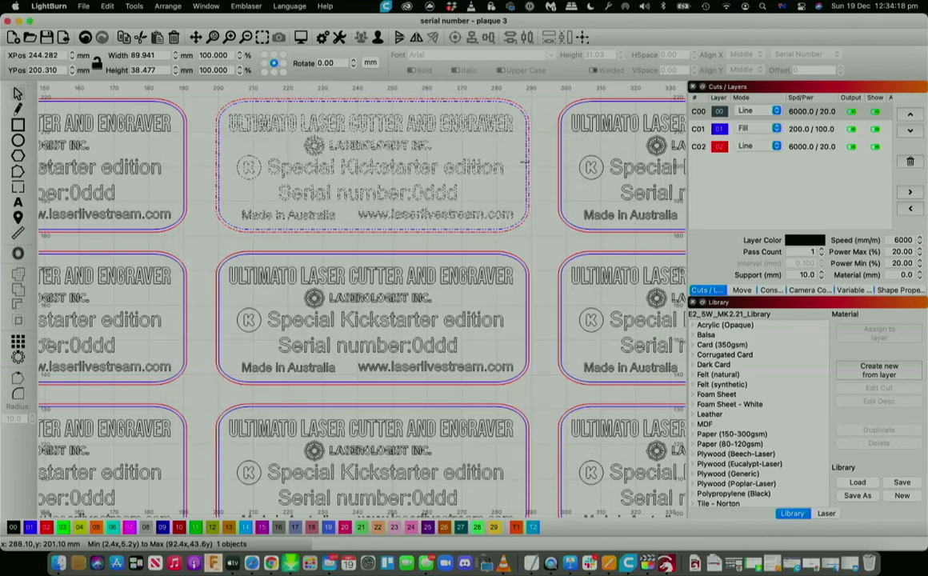
{"action": "left_click", "coordinate": [775, 128]}
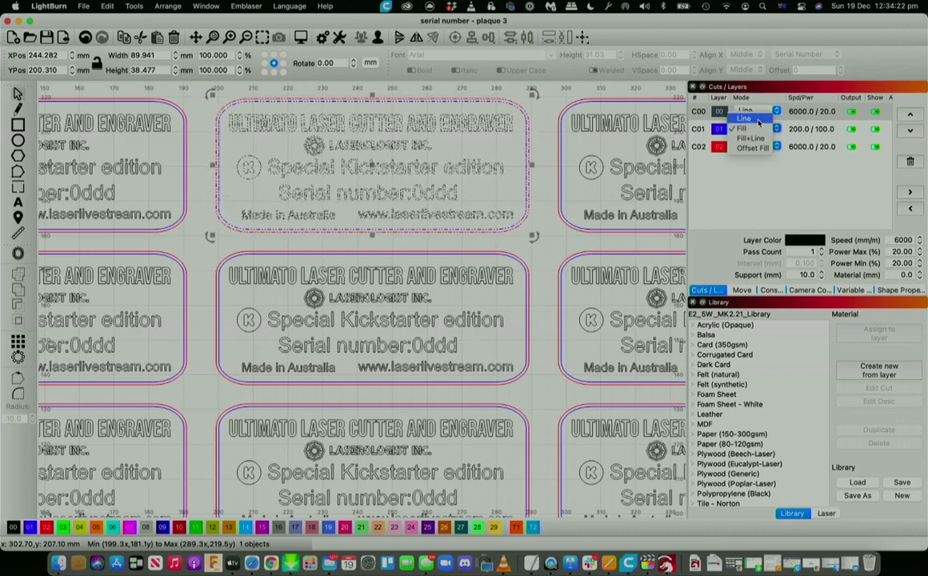
{"action": "left_click", "coordinate": [742, 119]}
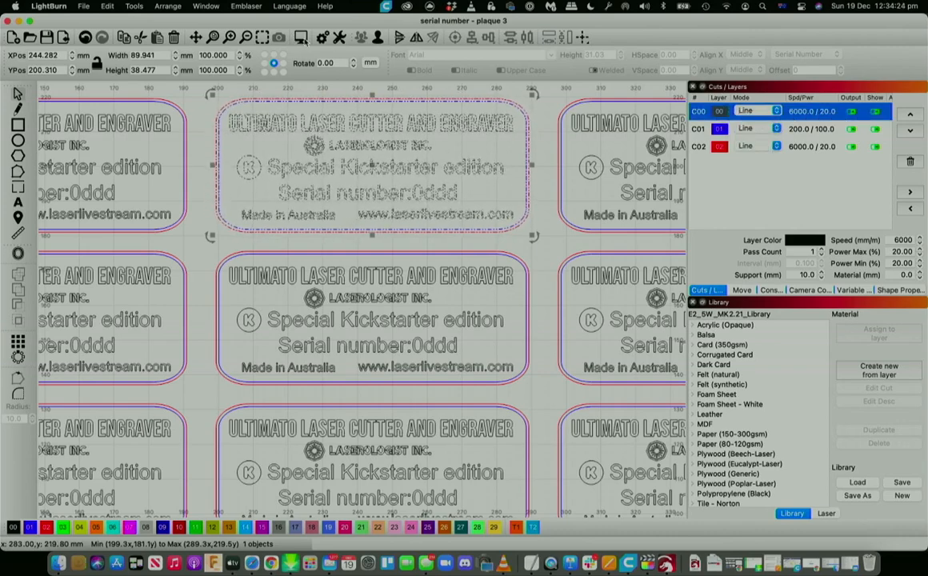
Preview the plaque grid again, examine the individual plaques' serial numbers up close, and return to the full workspace view.
{"action": "key", "text": "alt+p"}
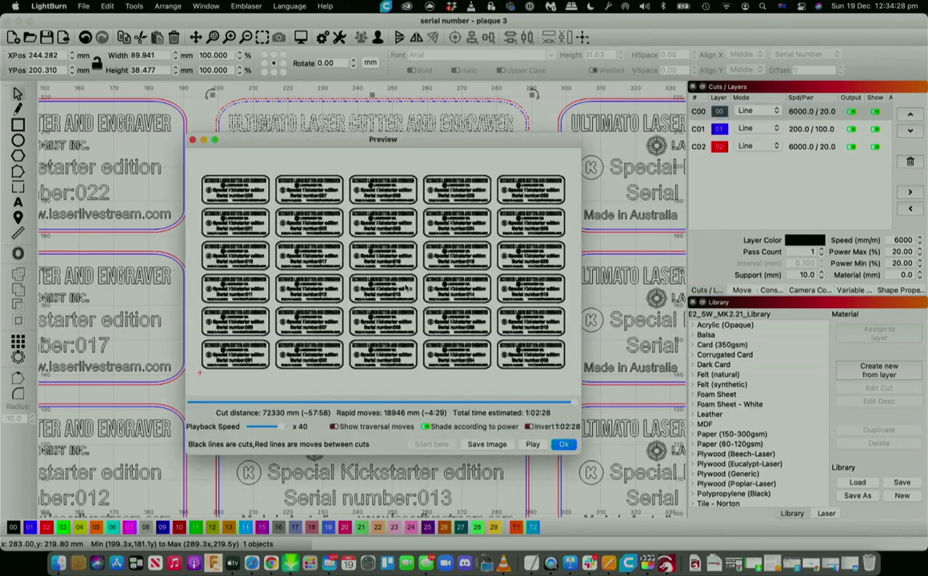
{"action": "scroll", "coordinate": [346, 261], "scroll_direction": "up", "scroll_amount": 2}
{"action": "scroll", "coordinate": [313, 233], "scroll_direction": "up", "scroll_amount": 3}
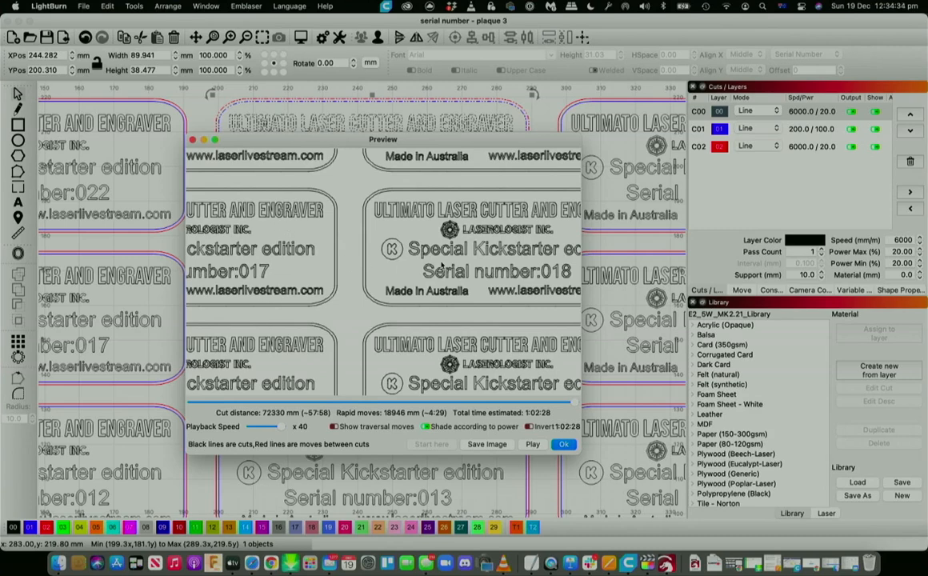
{"action": "left_click_drag", "start_coordinate": [406, 282], "coordinate": [303, 277]}
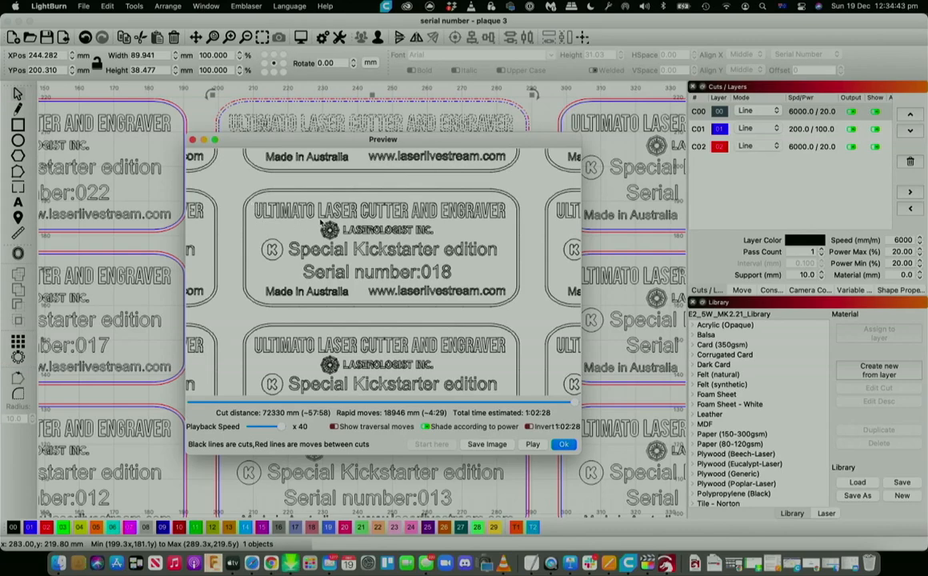
{"action": "scroll", "coordinate": [322, 223], "scroll_direction": "up", "scroll_amount": 1}
{"action": "scroll", "coordinate": [320, 220], "scroll_direction": "up", "scroll_amount": 1}
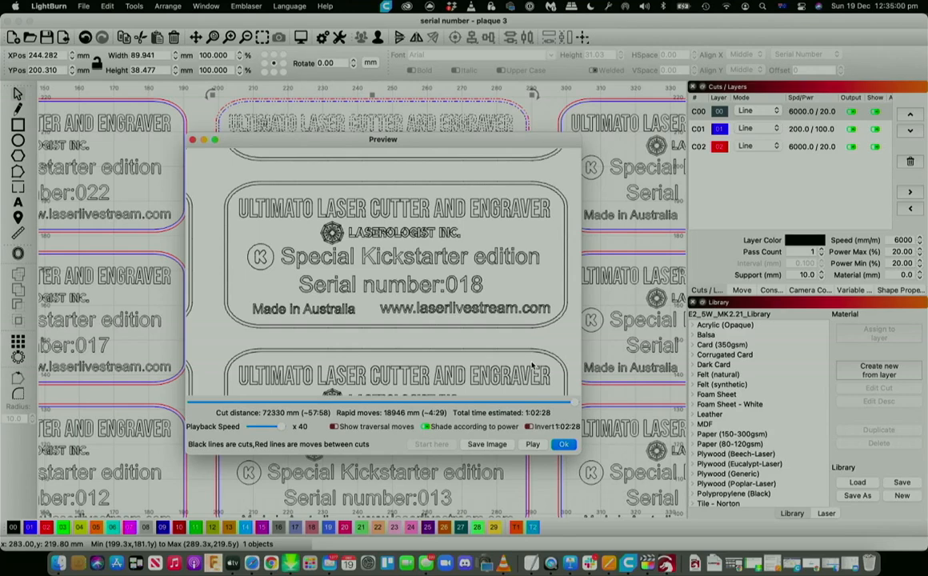
{"action": "scroll", "coordinate": [480, 328], "scroll_direction": "down", "scroll_amount": 6}
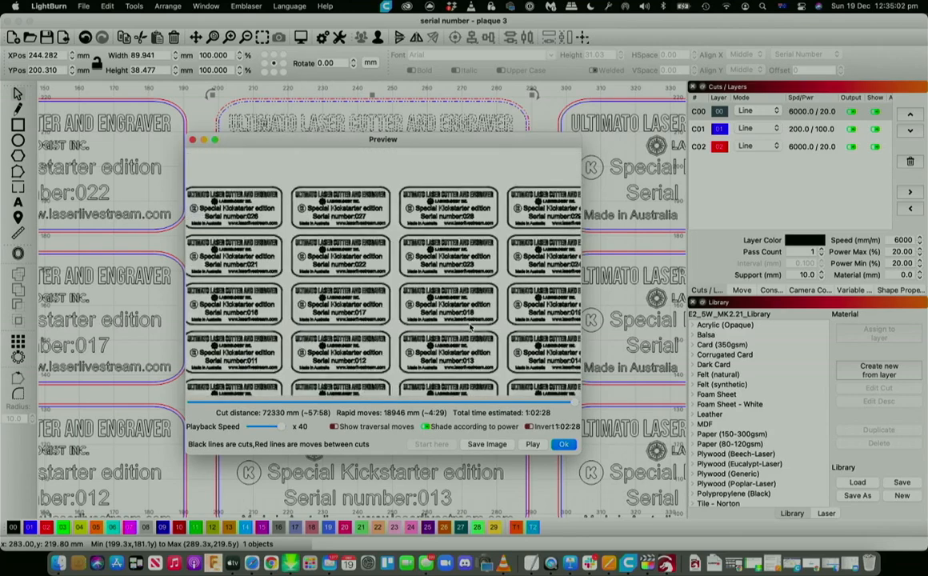
{"action": "scroll", "coordinate": [470, 327], "scroll_direction": "down", "scroll_amount": 1}
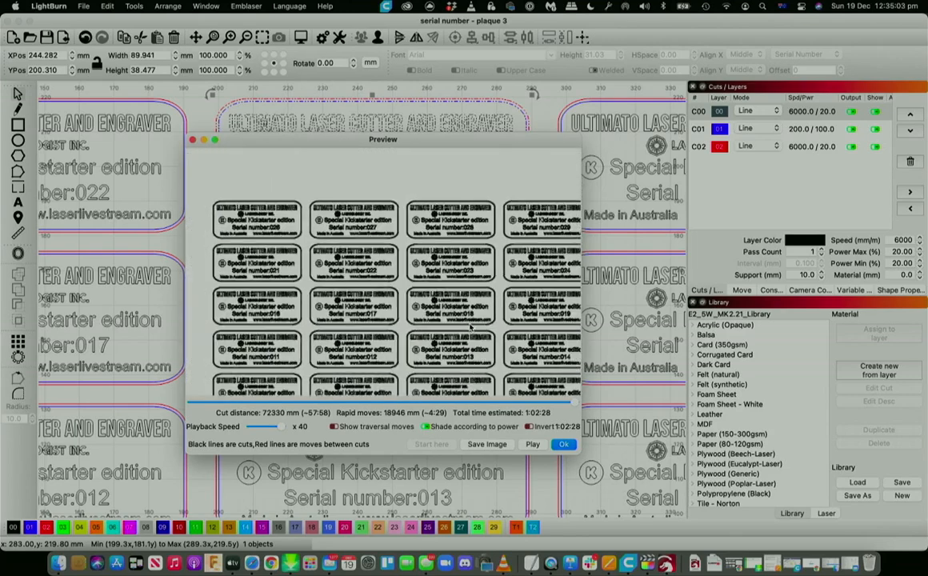
{"action": "left_click", "coordinate": [563, 445]}
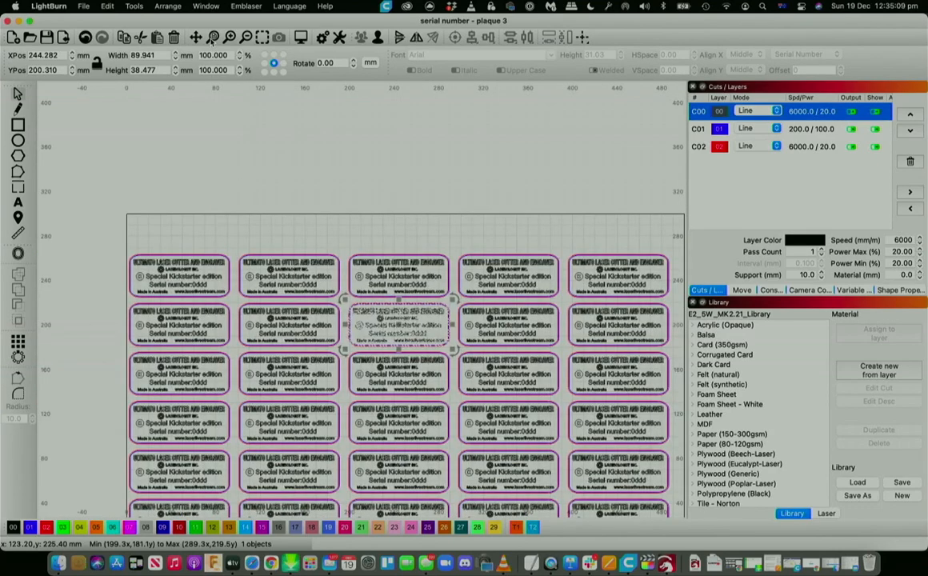
{"action": "left_click", "coordinate": [213, 38]}
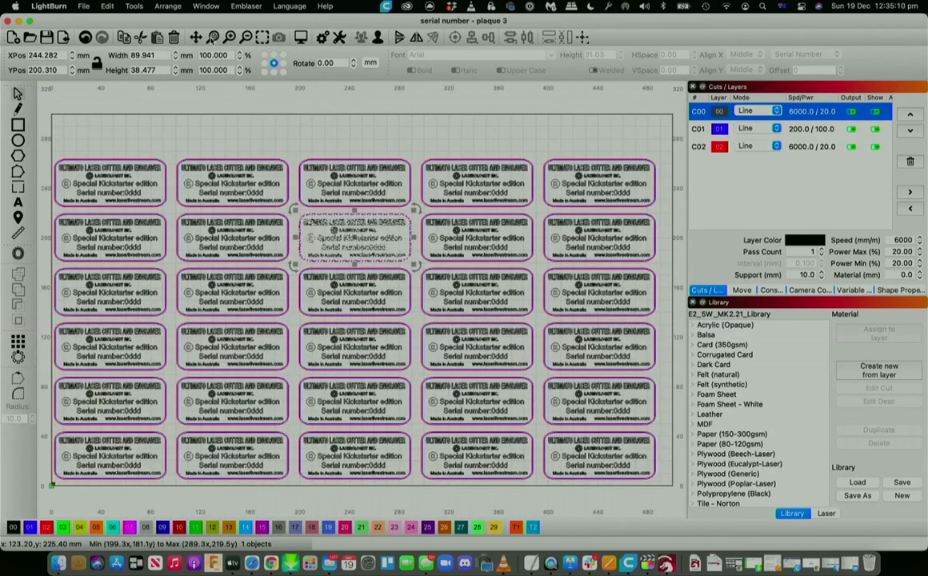
With the laser controls displayed and no plaque selected, enable variable text auto-advance and set its start value to 31.
{"action": "left_click", "coordinate": [826, 513]}
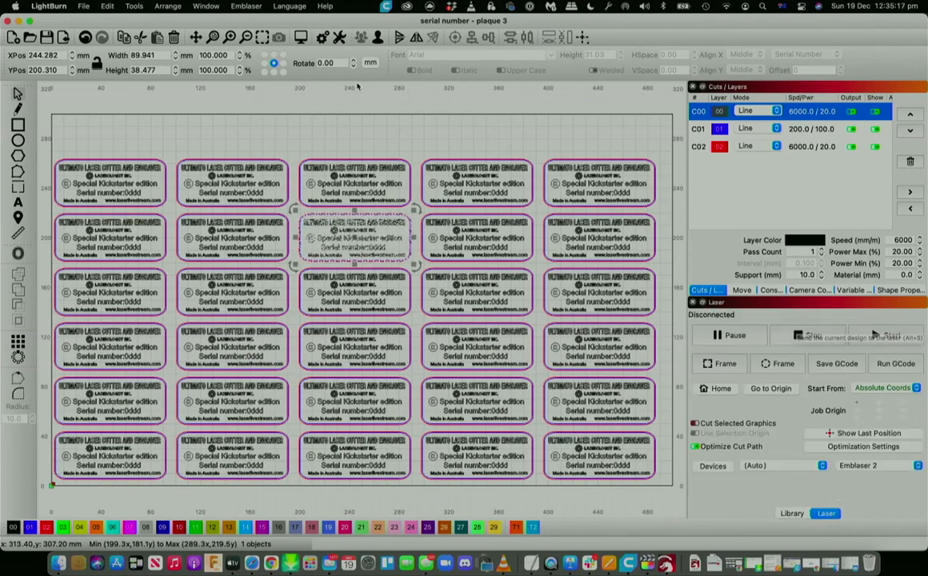
{"action": "left_click", "coordinate": [284, 137]}
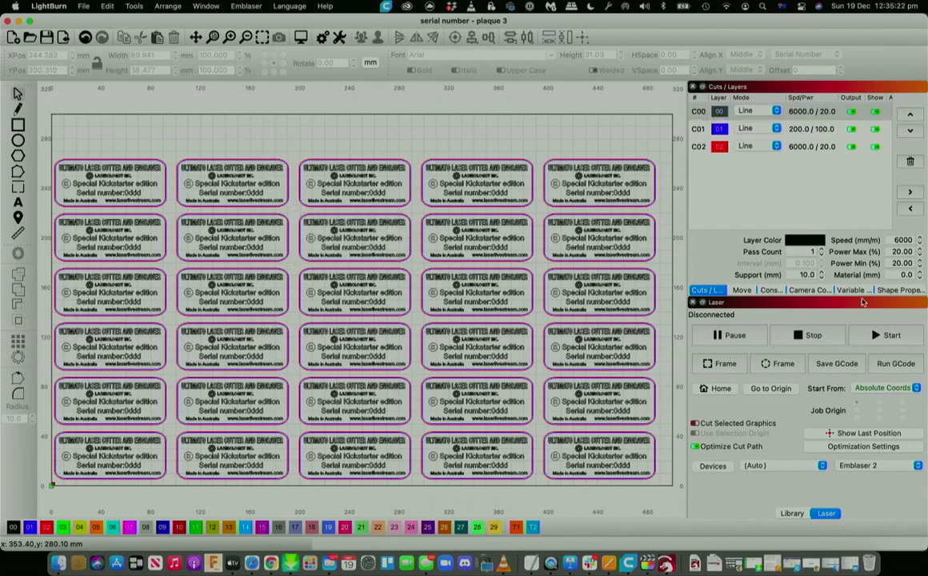
{"action": "left_click", "coordinate": [852, 290]}
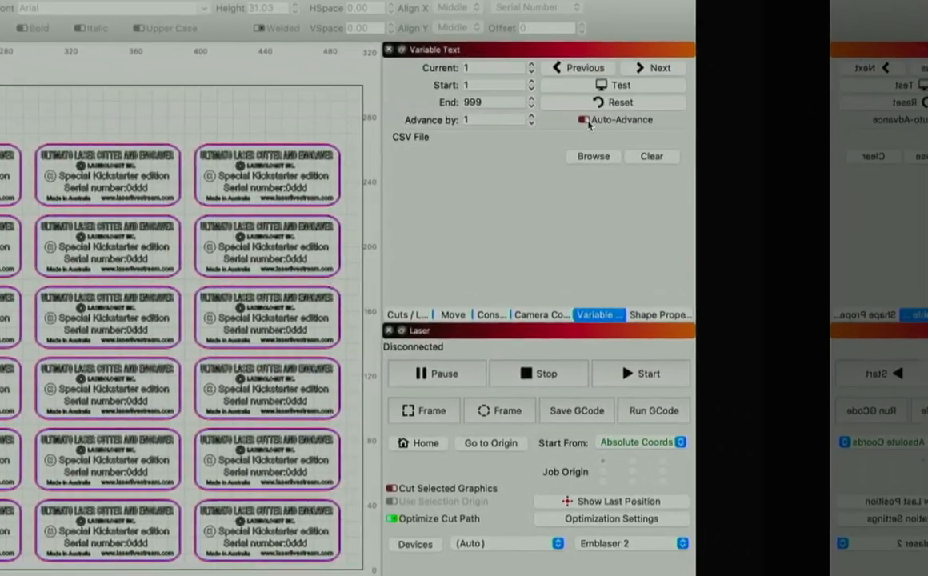
{"action": "left_click", "coordinate": [584, 120]}
{"action": "double_click", "coordinate": [467, 84]}
{"action": "type", "text": "31"}
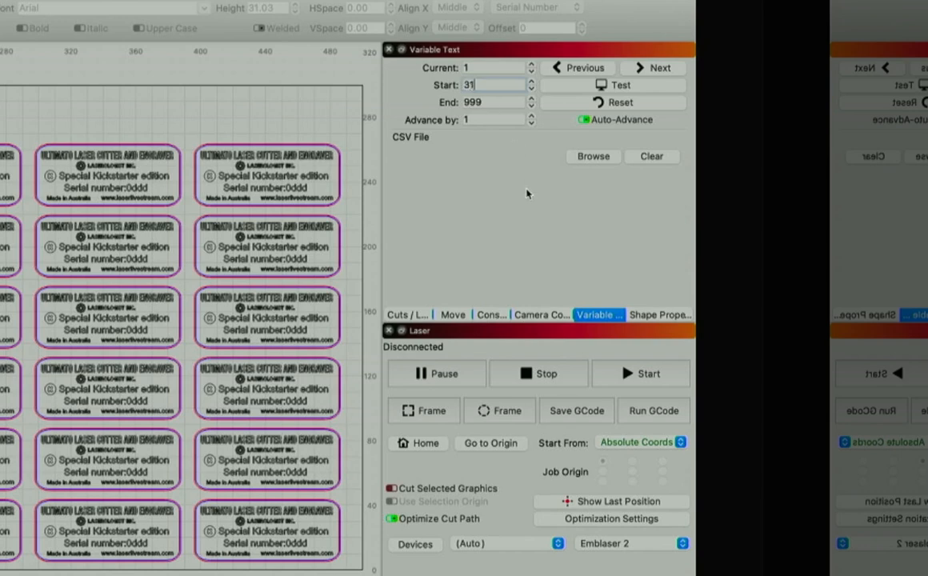
{"action": "left_click", "coordinate": [649, 87]}
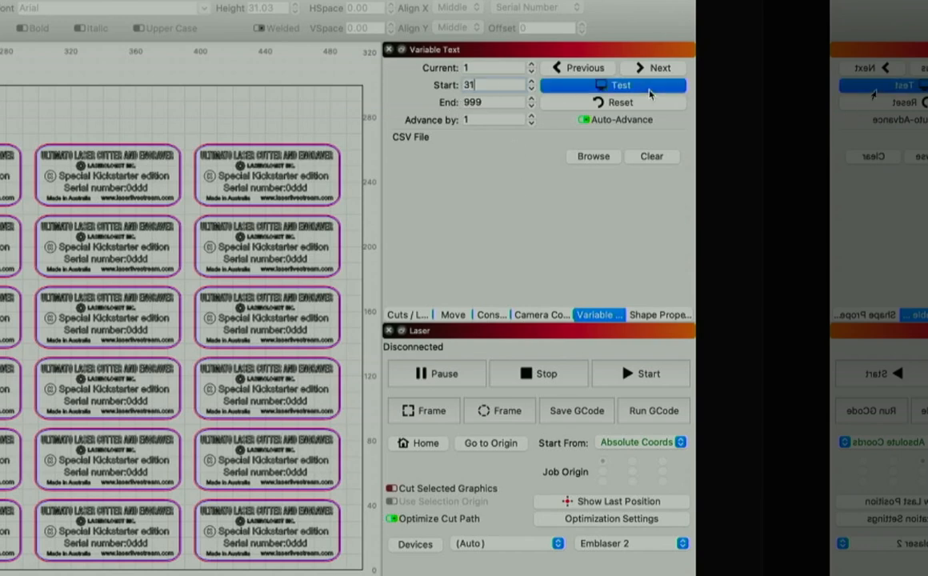
Set the current variable text value to 31 and test the serial numbering across the plaque grid.
{"action": "left_click", "coordinate": [494, 68]}
{"action": "key", "text": "BackSpace"}
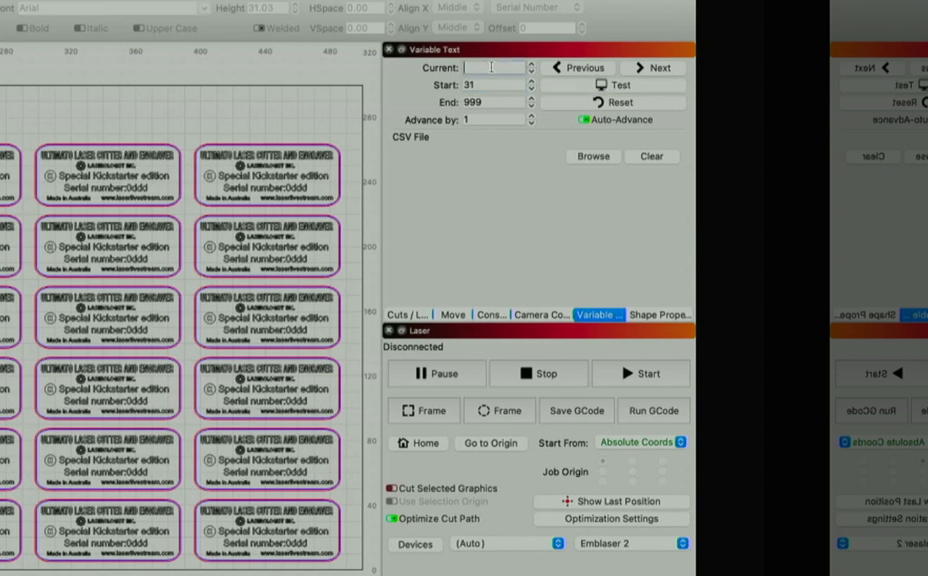
{"action": "type", "text": "31"}
{"action": "left_click", "coordinate": [631, 87]}
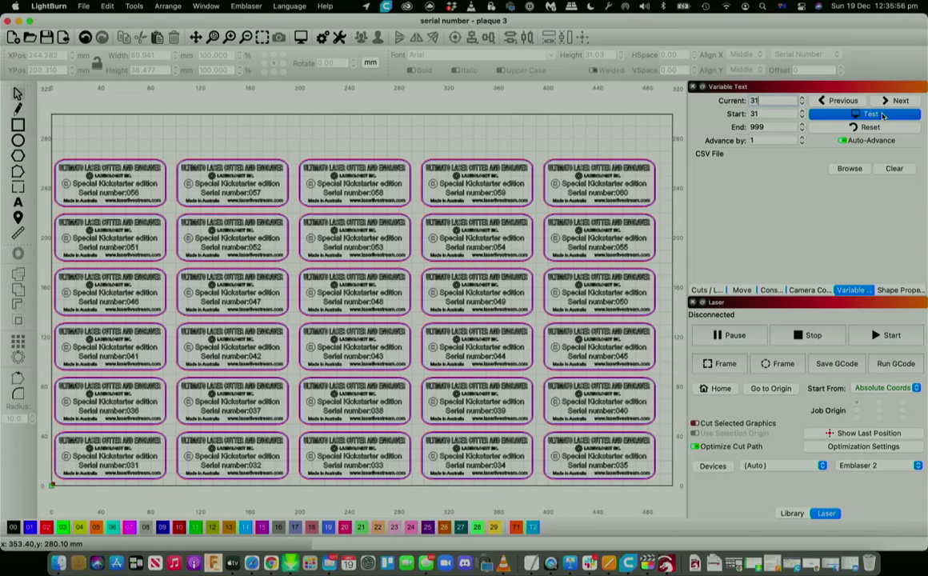
{"action": "left_click", "coordinate": [882, 116]}
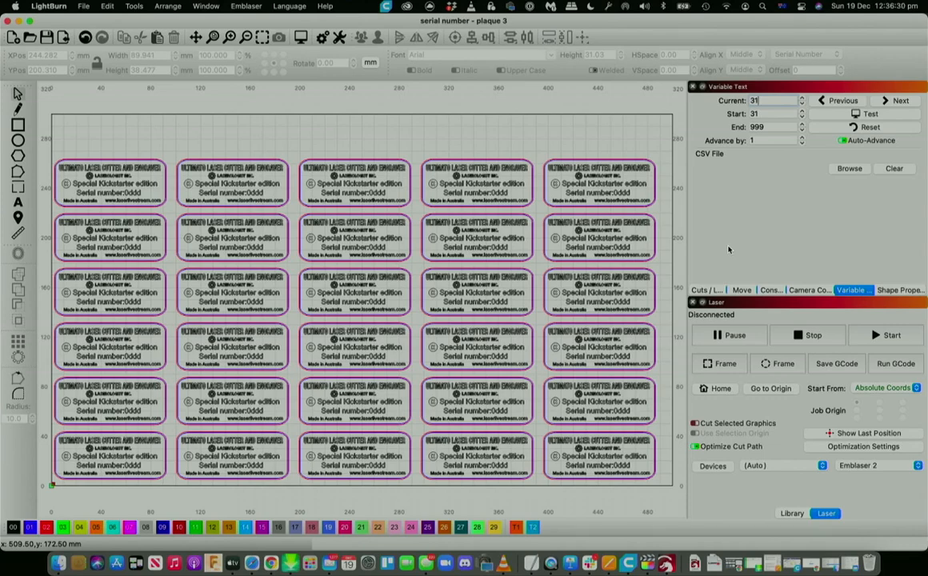
{"action": "scroll", "coordinate": [232, 411], "scroll_direction": "up", "scroll_amount": 5}
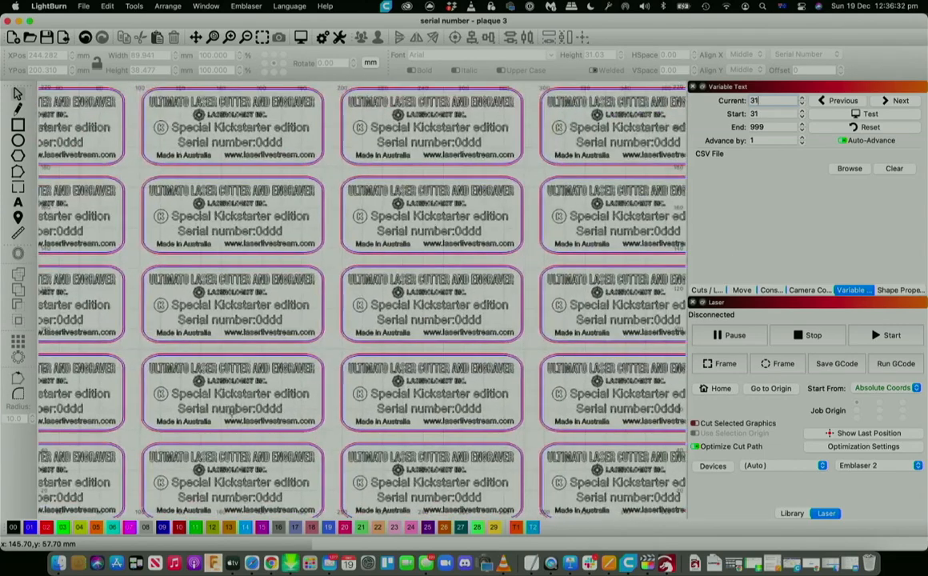